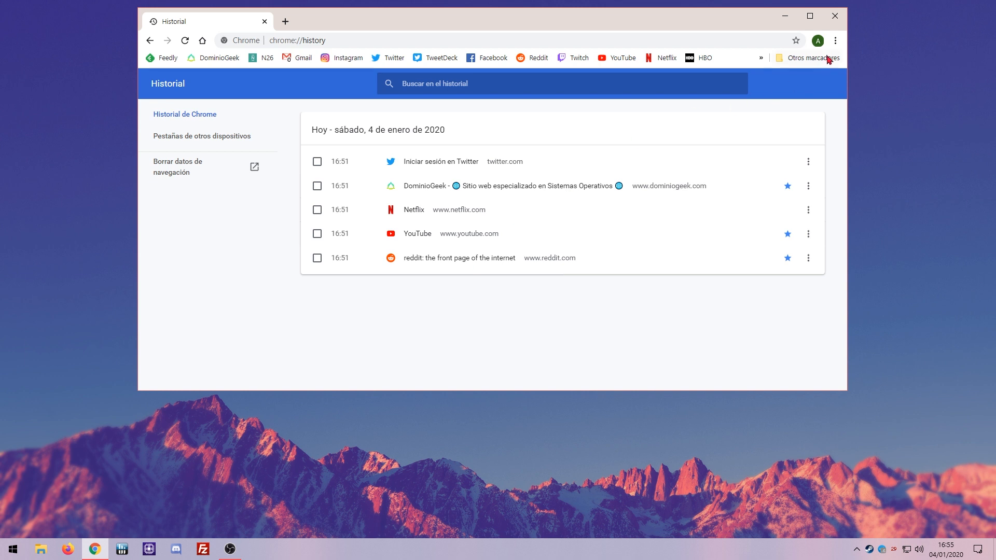
- Review the cookies and site data options in the privacy site settings, and close the settings tab
{"action": "left_click", "coordinate": [835, 41]}
{"action": "left_click", "coordinate": [714, 264]}
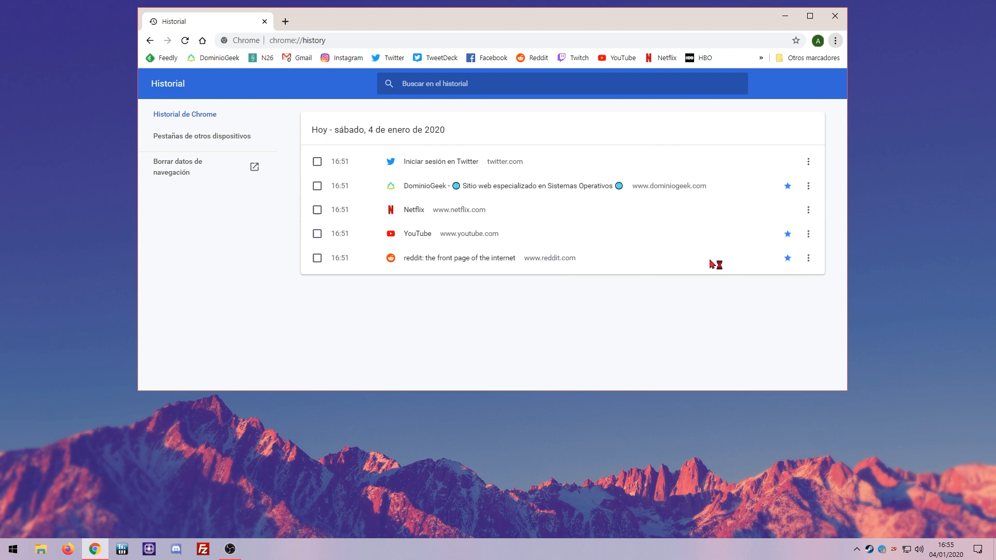
{"action": "left_click", "coordinate": [199, 253]}
{"action": "left_click", "coordinate": [199, 267]}
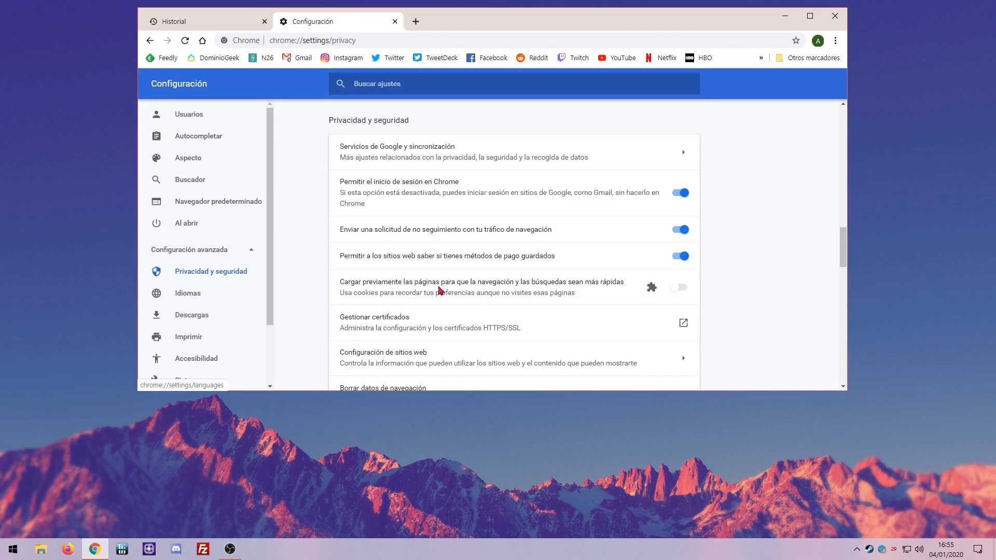
{"action": "scroll", "coordinate": [410, 280], "scroll_direction": "down", "scroll_amount": 4}
{"action": "left_click", "coordinate": [365, 148]}
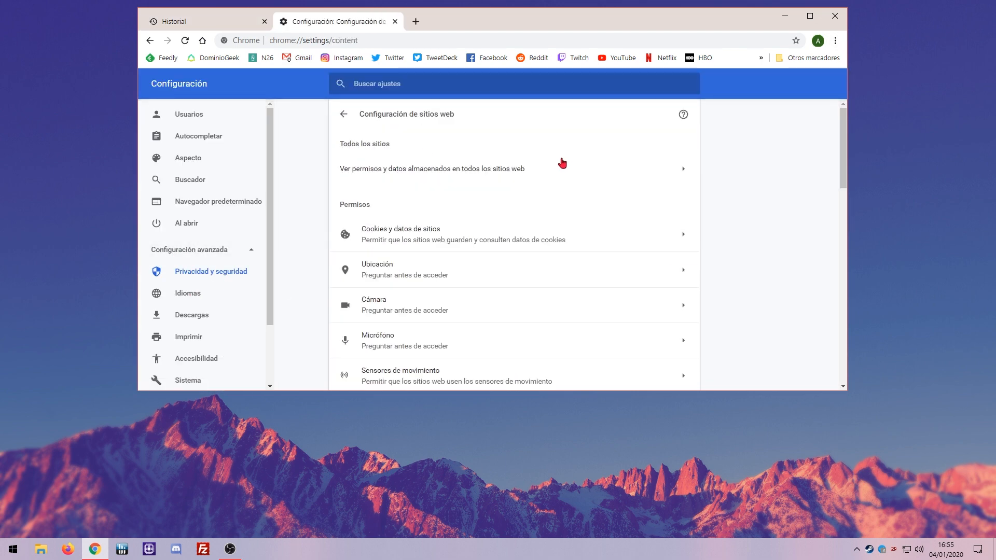
{"action": "left_click", "coordinate": [406, 247]}
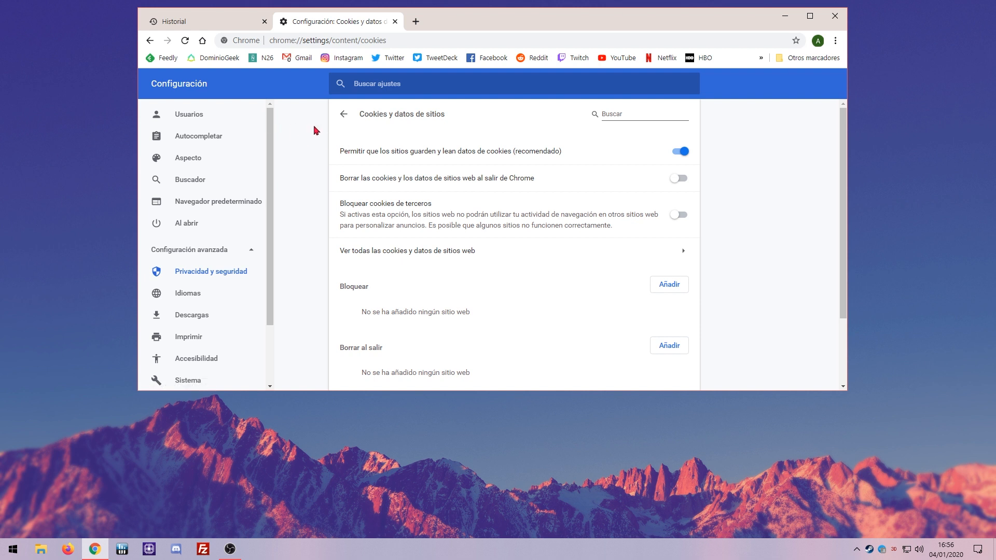
{"action": "left_click", "coordinate": [394, 22]}
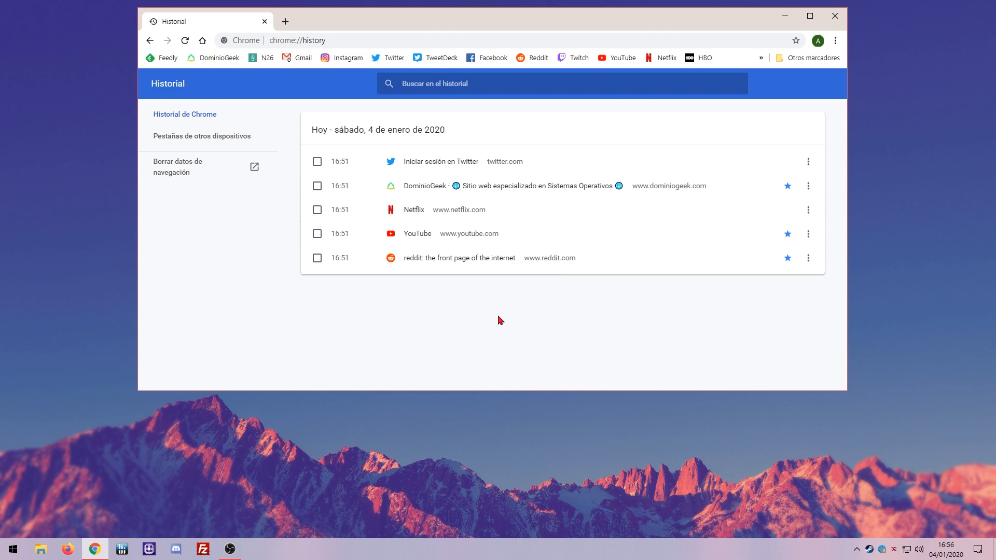
- Visit the bookmarked HBO site in a new tab and refresh the browsing history page
{"action": "left_click", "coordinate": [285, 22]}
{"action": "left_click", "coordinate": [703, 57]}
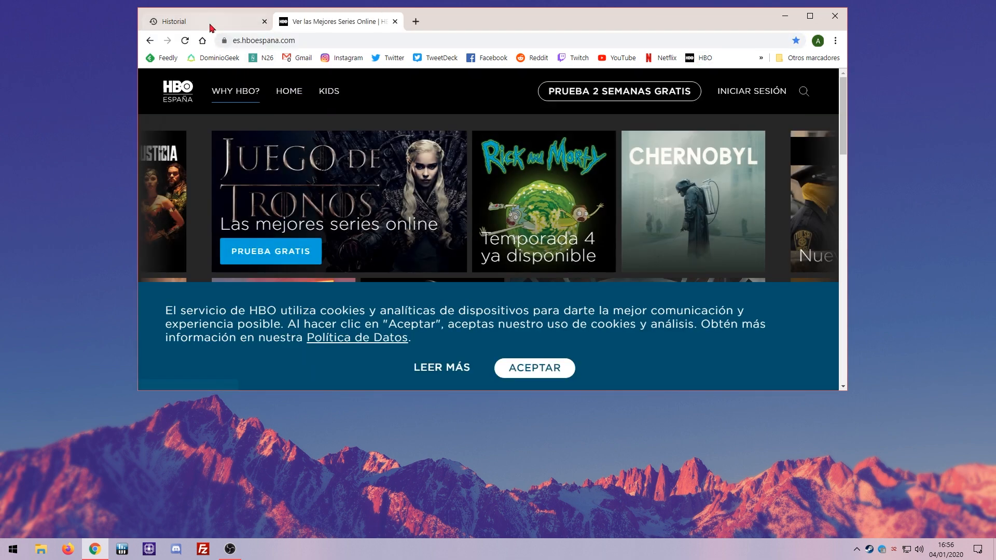
{"action": "left_click", "coordinate": [211, 24]}
{"action": "left_click", "coordinate": [184, 40]}
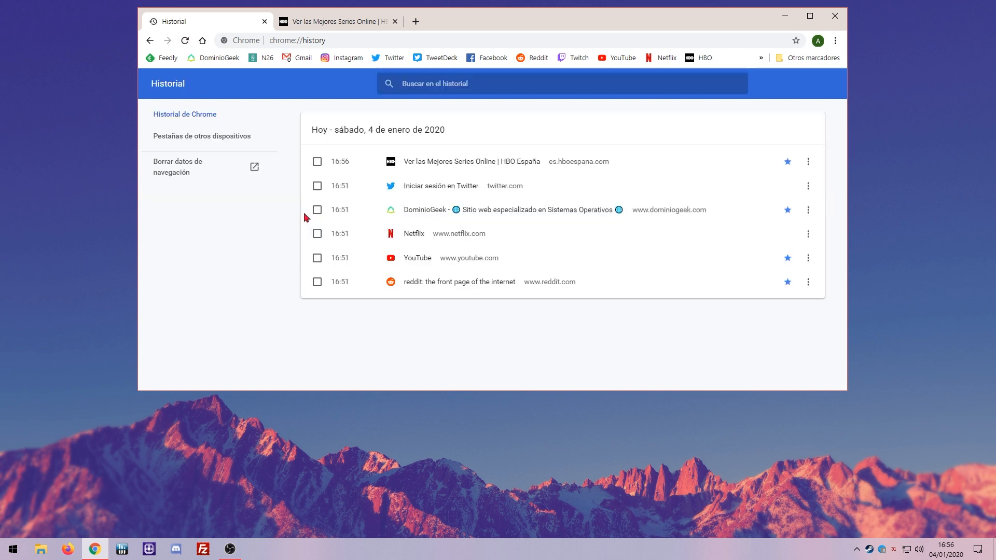
- Examine the HBO entry in the history, clear its selection, and close the HBO tab
{"action": "left_click_drag", "start_coordinate": [614, 162], "coordinate": [403, 162]}
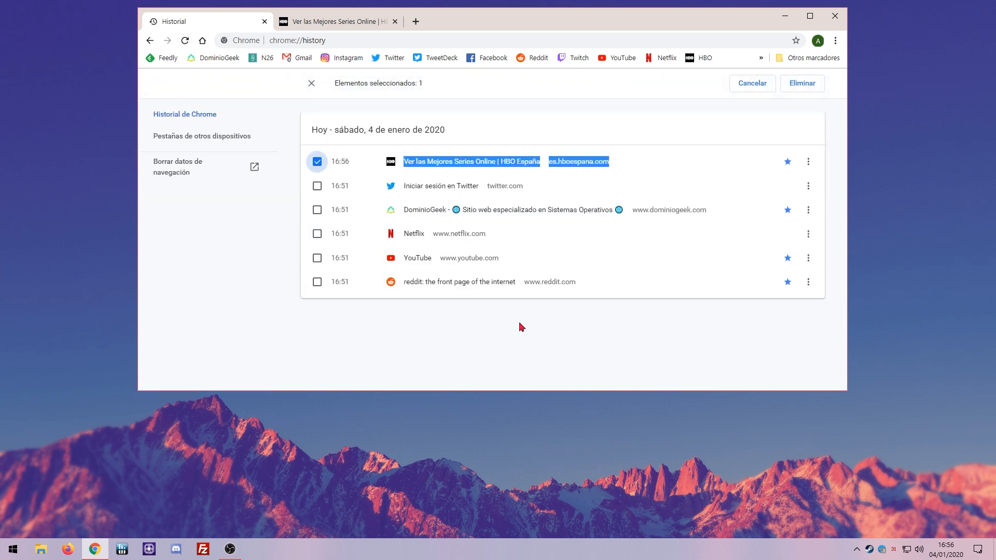
{"action": "left_click", "coordinate": [533, 326]}
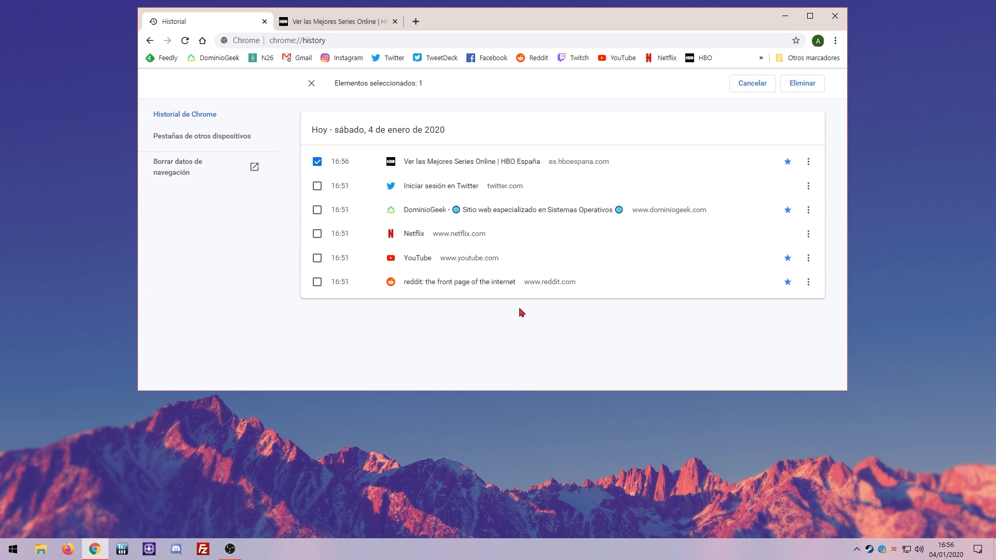
{"action": "left_click", "coordinate": [739, 84]}
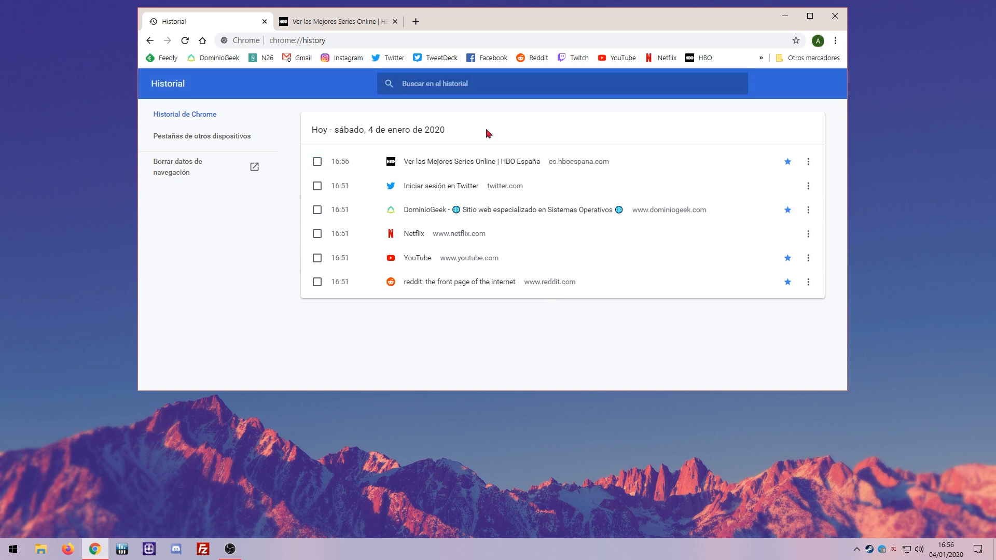
{"action": "left_click", "coordinate": [395, 21]}
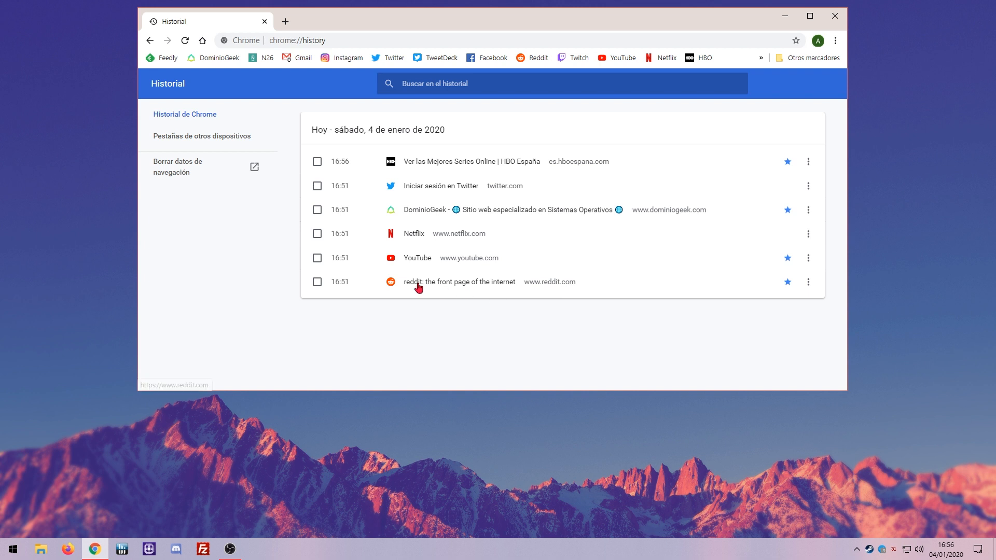
- Delete the HBO, Twitter, DominioGeek, Netflix, YouTube and reddit entries from the history, refresh the page, and close the browser
{"action": "left_click", "coordinate": [317, 162]}
{"action": "left_click", "coordinate": [317, 186]}
{"action": "left_click", "coordinate": [317, 210]}
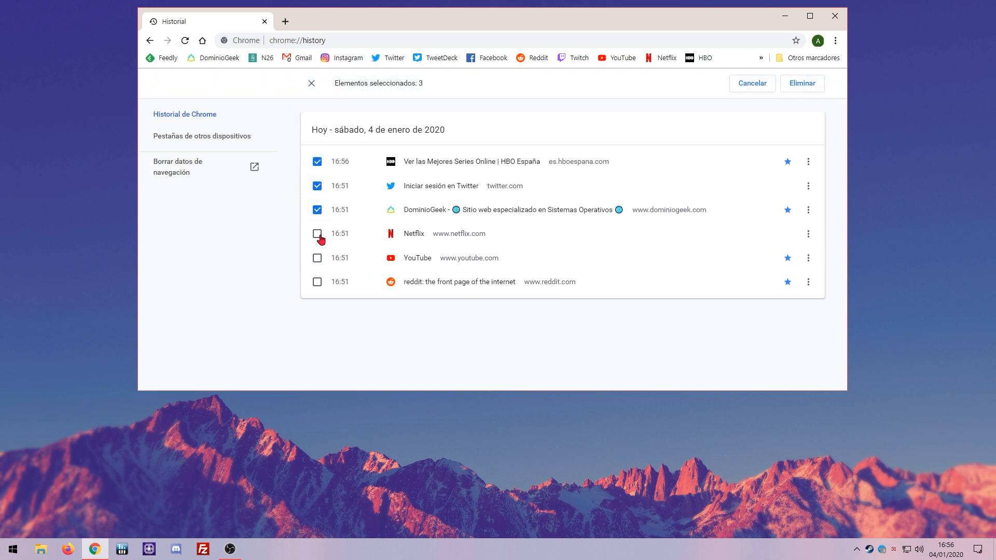
{"action": "left_click", "coordinate": [317, 233]}
{"action": "left_click", "coordinate": [316, 258]}
{"action": "left_click", "coordinate": [317, 282]}
{"action": "left_click", "coordinate": [802, 85]}
{"action": "left_click", "coordinate": [604, 251]}
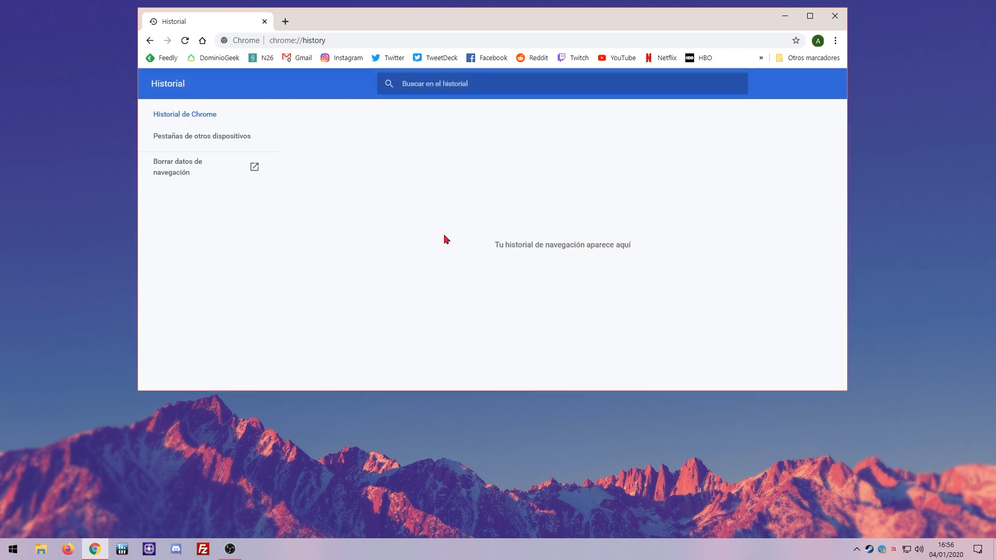
{"action": "left_click", "coordinate": [185, 40]}
{"action": "left_click", "coordinate": [836, 17]}
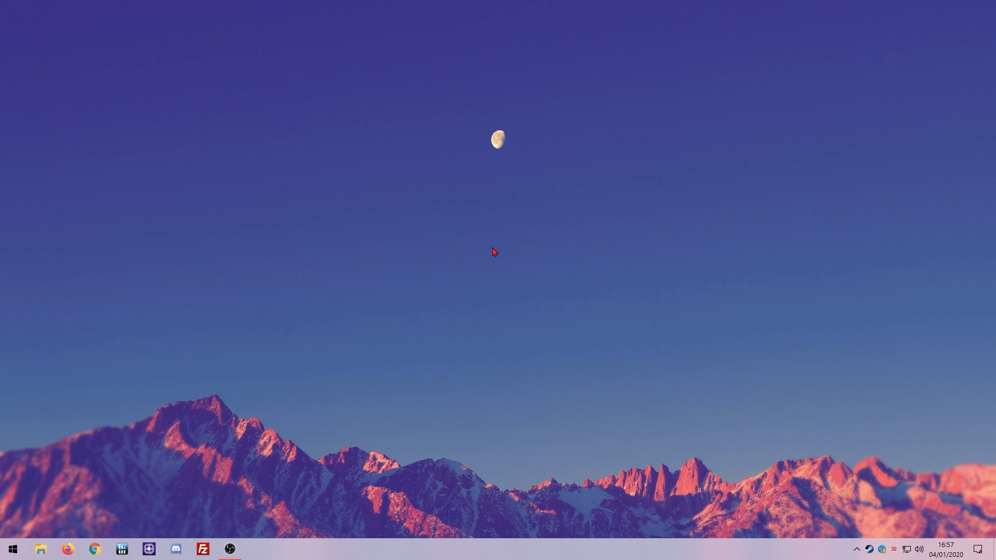
- Open the local application data folder by running %localappdata% from the Windows Run dialog
{"action": "key", "text": "super+r"}
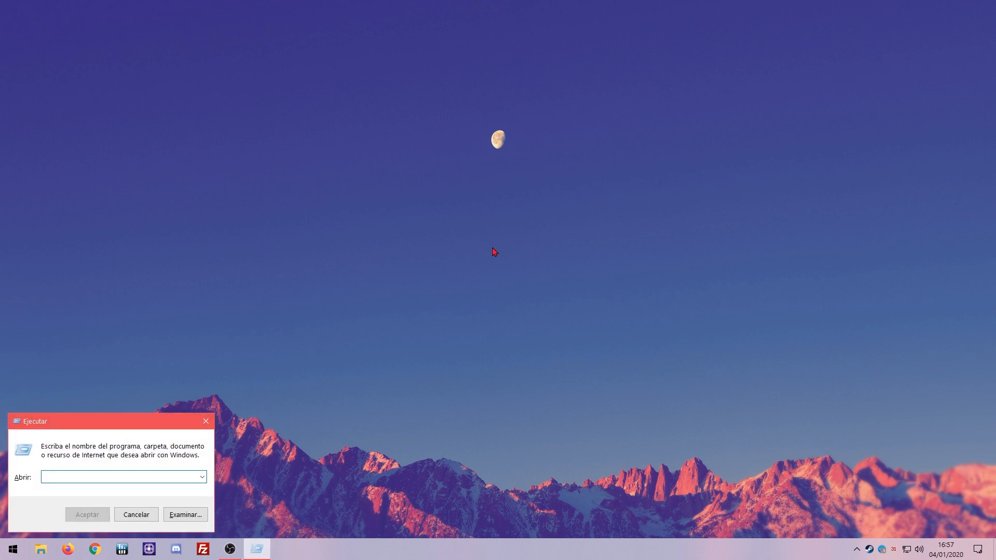
{"action": "left_click_drag", "start_coordinate": [66, 423], "coordinate": [447, 188]}
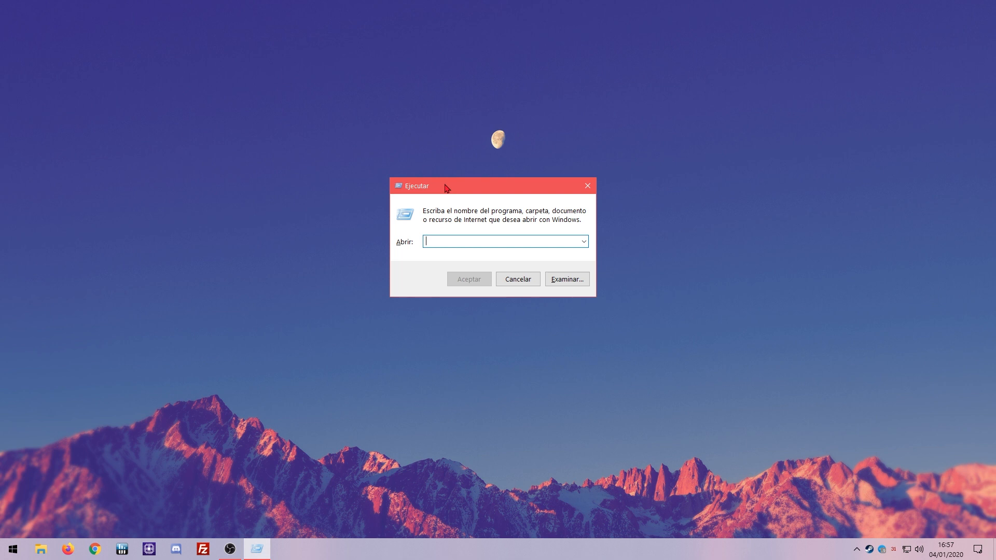
{"action": "type", "text": "%localap"}
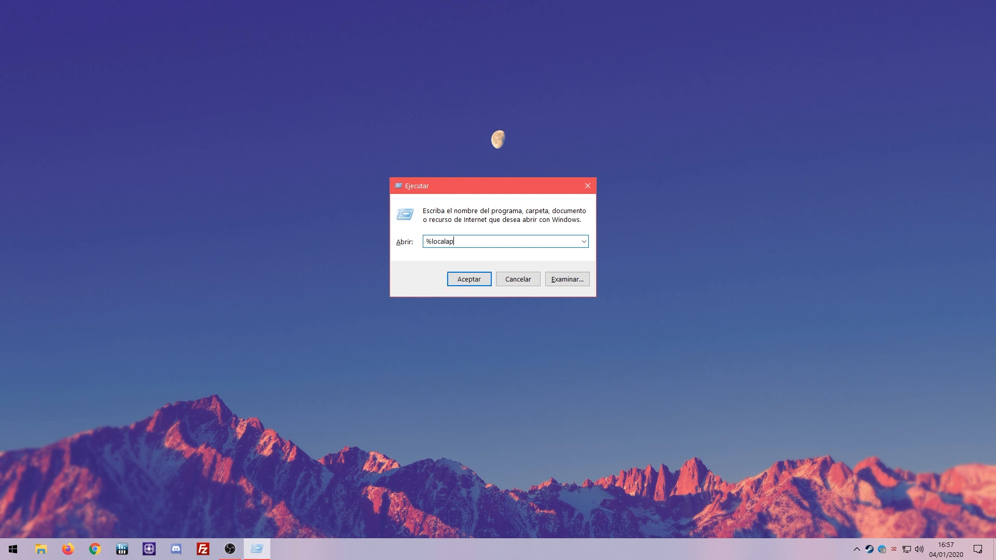
{"action": "type", "text": "pdata%"}
{"action": "key", "text": "Return"}
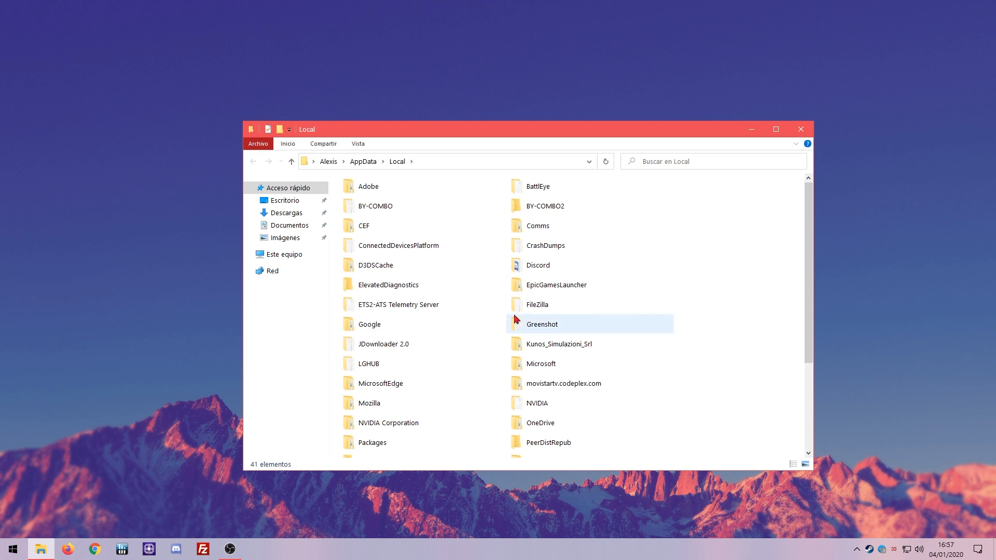
- Go to the Google\Chrome\User Data\Default folder and select the History file
{"action": "double_click", "coordinate": [472, 325]}
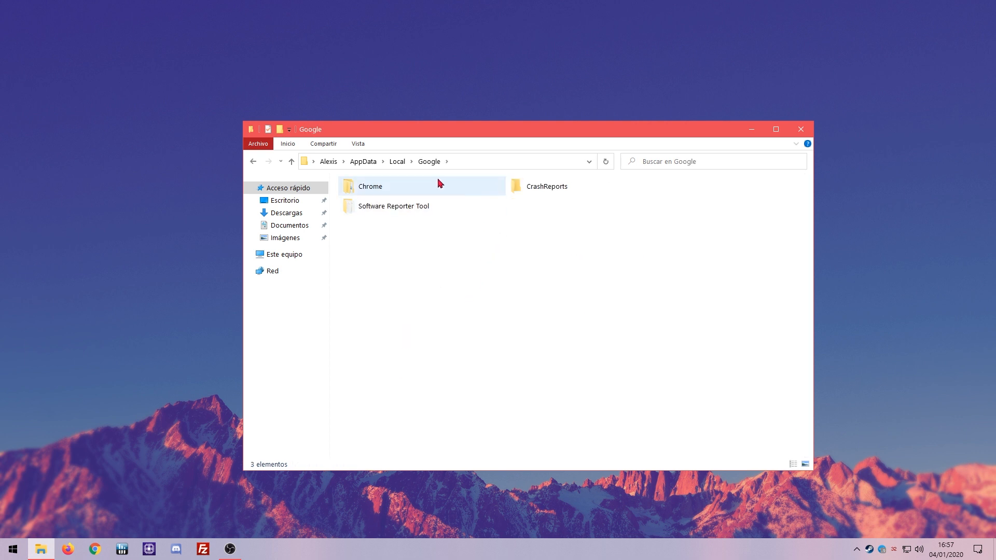
{"action": "double_click", "coordinate": [482, 184]}
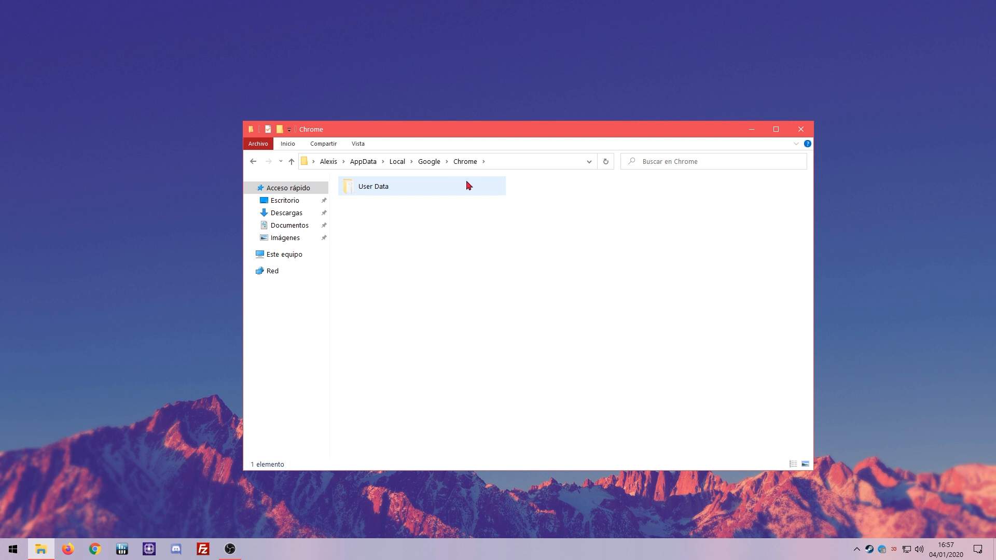
{"action": "double_click", "coordinate": [478, 185]}
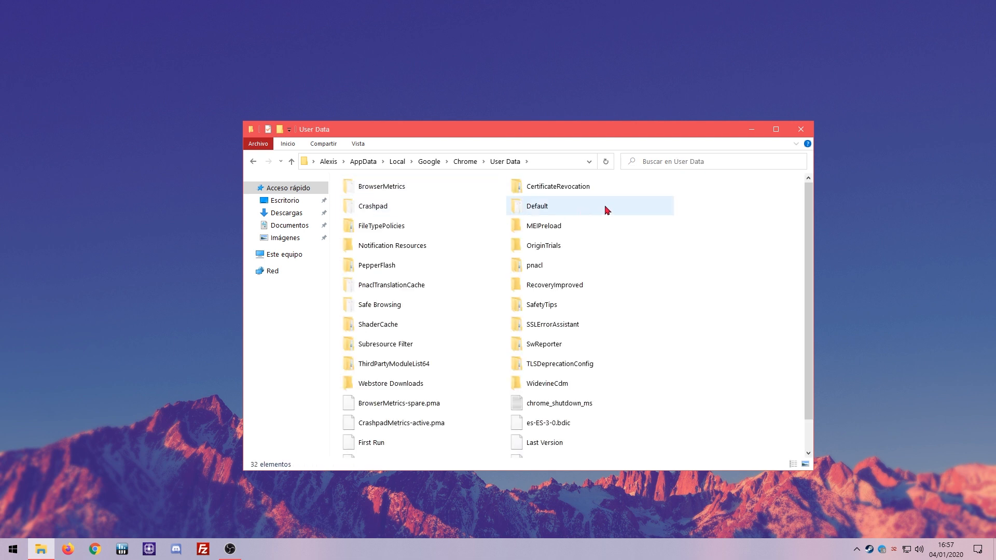
{"action": "double_click", "coordinate": [622, 203]}
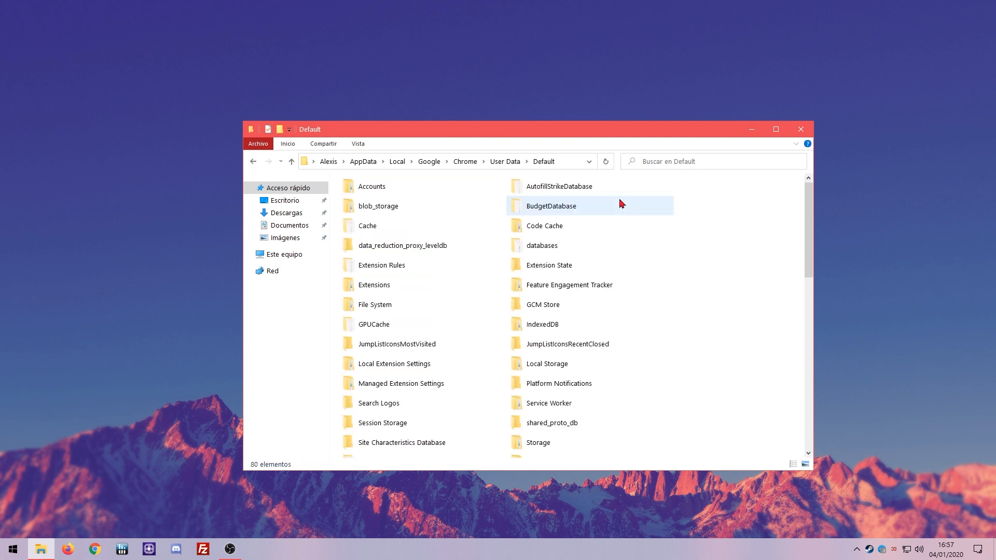
{"action": "scroll", "coordinate": [711, 275], "scroll_direction": "down", "scroll_amount": 5}
{"action": "scroll", "coordinate": [714, 295], "scroll_direction": "down", "scroll_amount": 2}
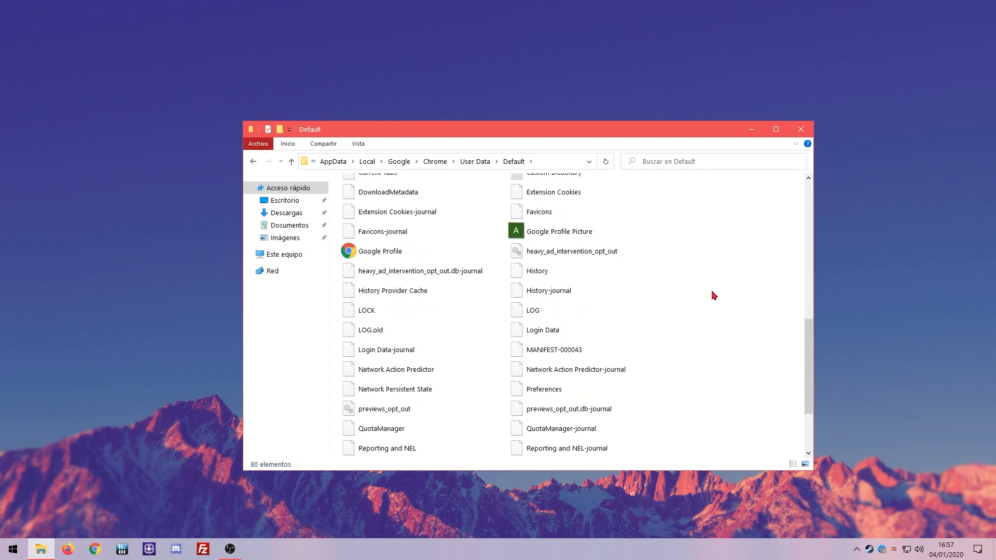
{"action": "left_click", "coordinate": [635, 270]}
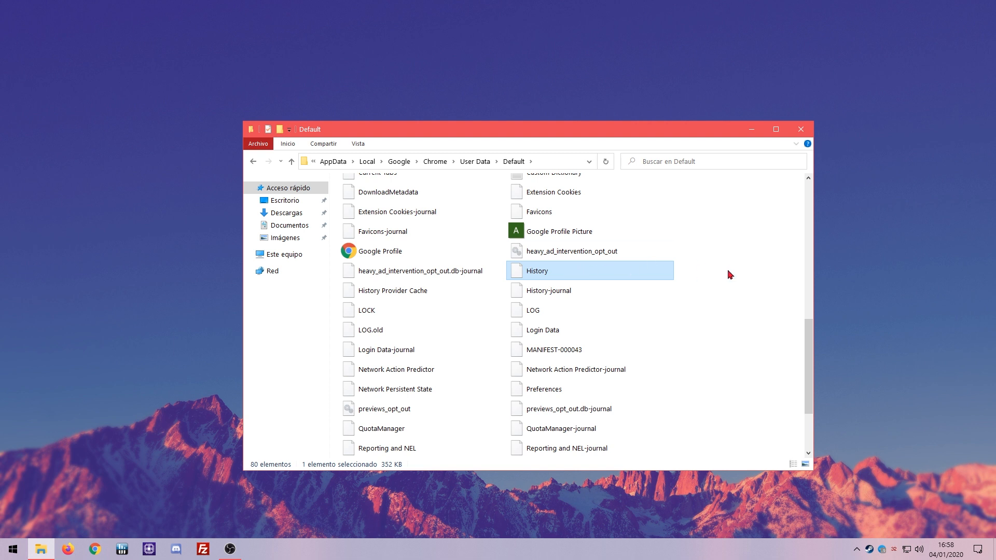
{"action": "left_click", "coordinate": [730, 274]}
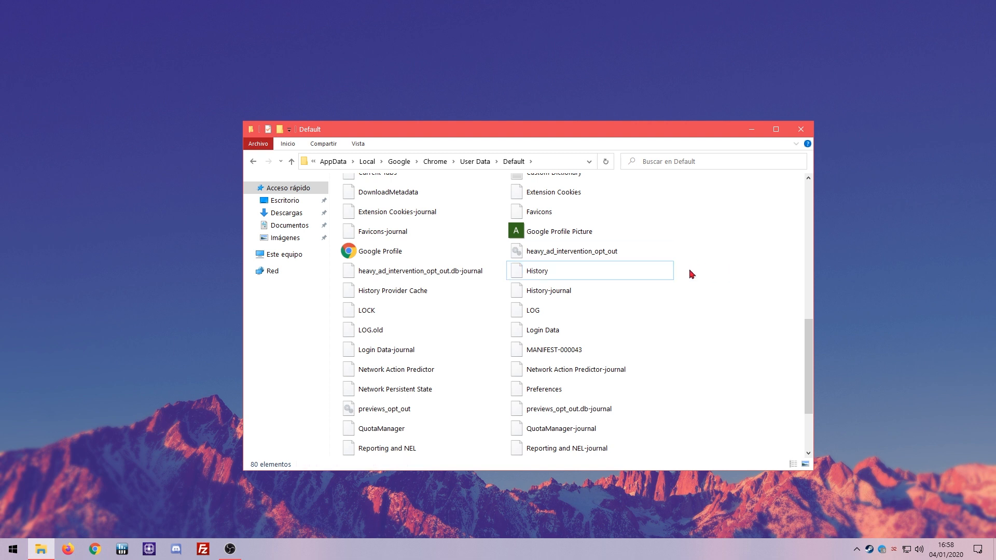
{"action": "right_click", "coordinate": [647, 267]}
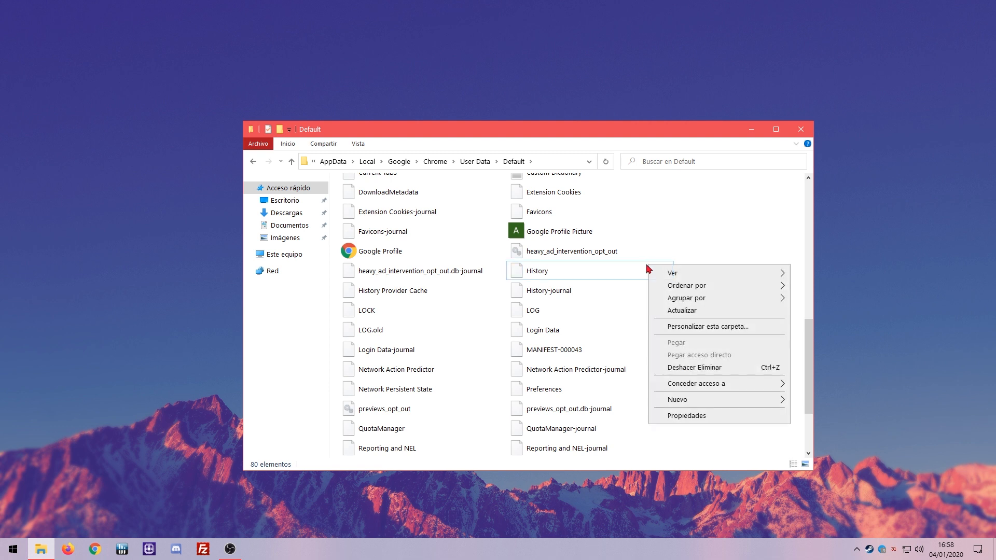
{"action": "right_click", "coordinate": [611, 269]}
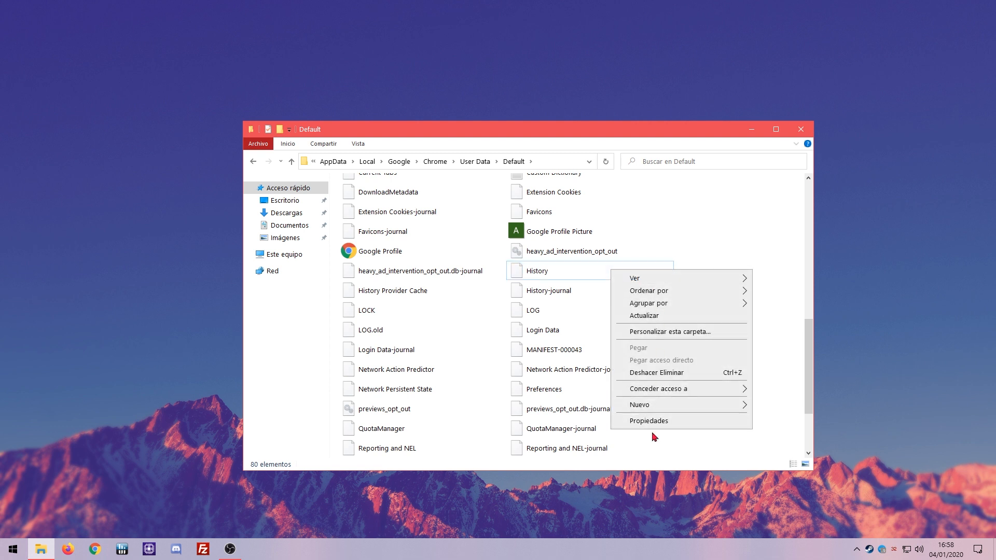
{"action": "left_click", "coordinate": [678, 420]}
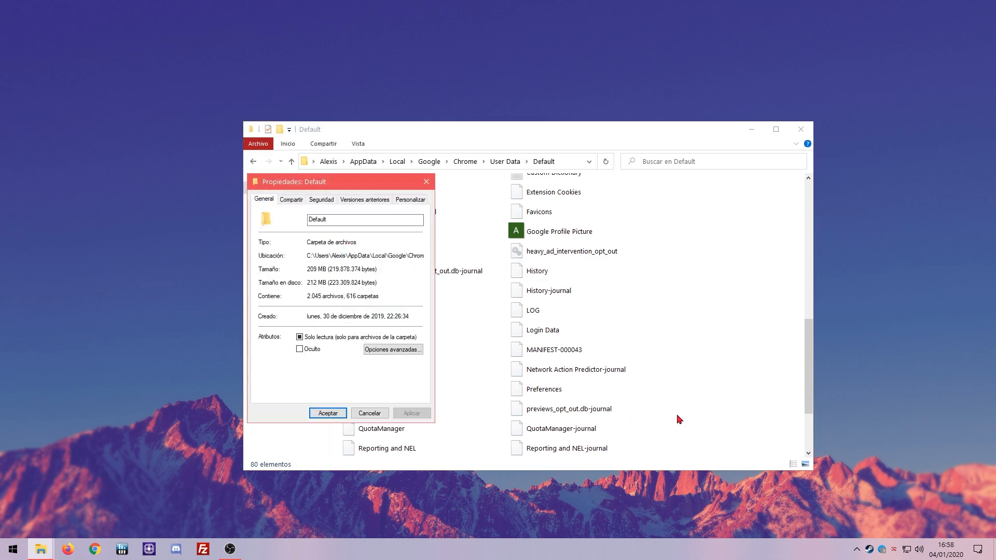
{"action": "left_click", "coordinate": [426, 182]}
- Set the History file's attribute to read-only (Solo lectura) in its properties, and close the folder window
{"action": "left_click", "coordinate": [631, 269]}
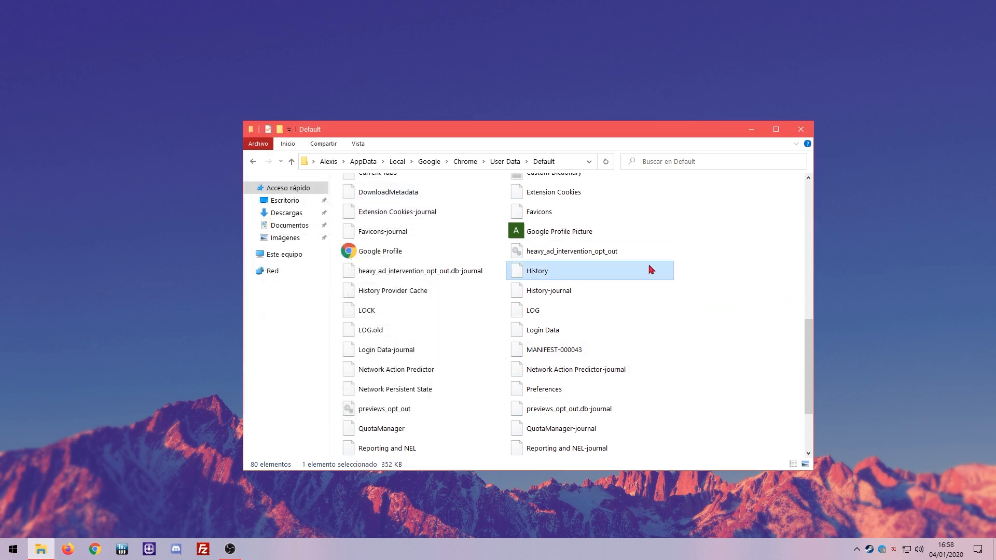
{"action": "right_click", "coordinate": [649, 266]}
{"action": "left_click", "coordinate": [698, 467]}
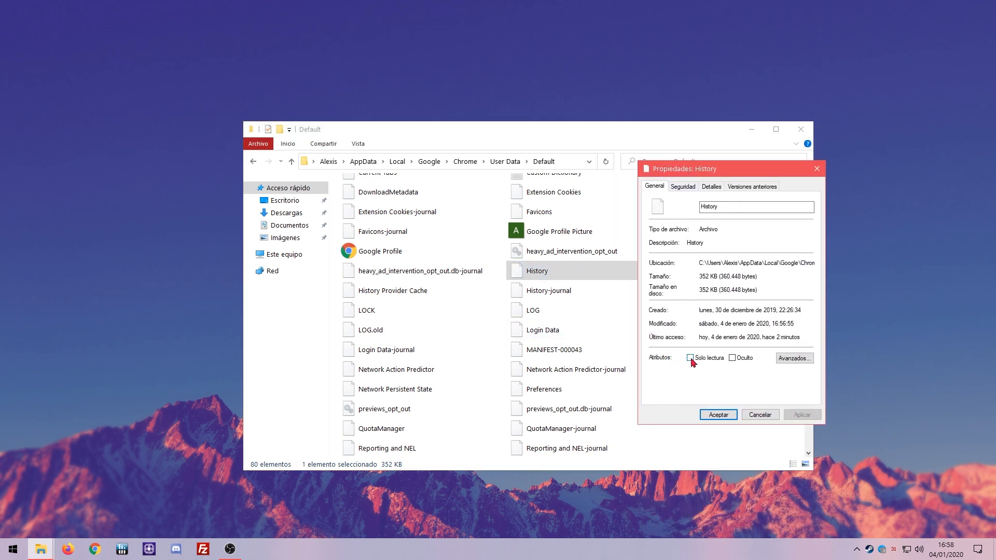
{"action": "left_click", "coordinate": [690, 358]}
{"action": "left_click", "coordinate": [801, 415]}
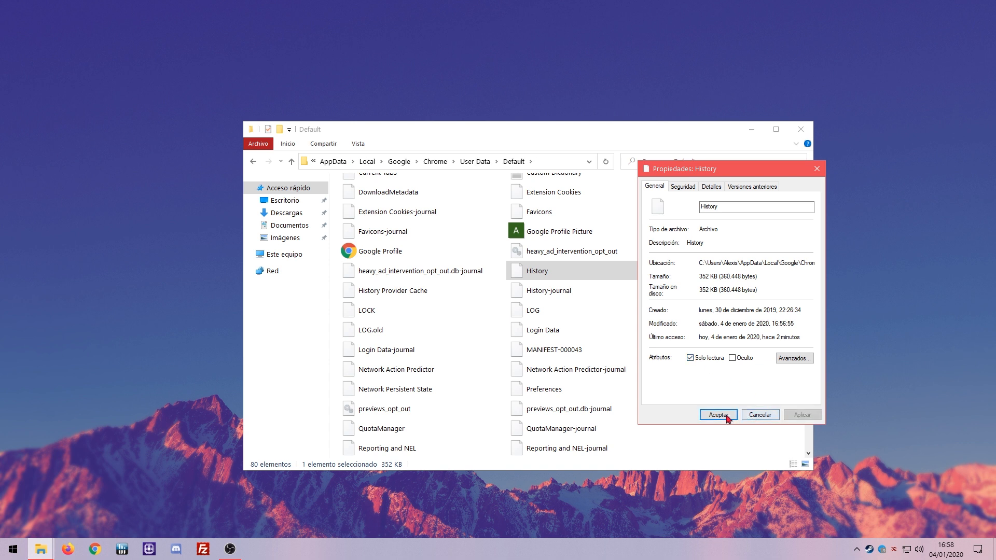
{"action": "left_click", "coordinate": [718, 415]}
{"action": "left_click", "coordinate": [756, 288]}
{"action": "left_click_drag", "start_coordinate": [661, 131], "coordinate": [646, 75]}
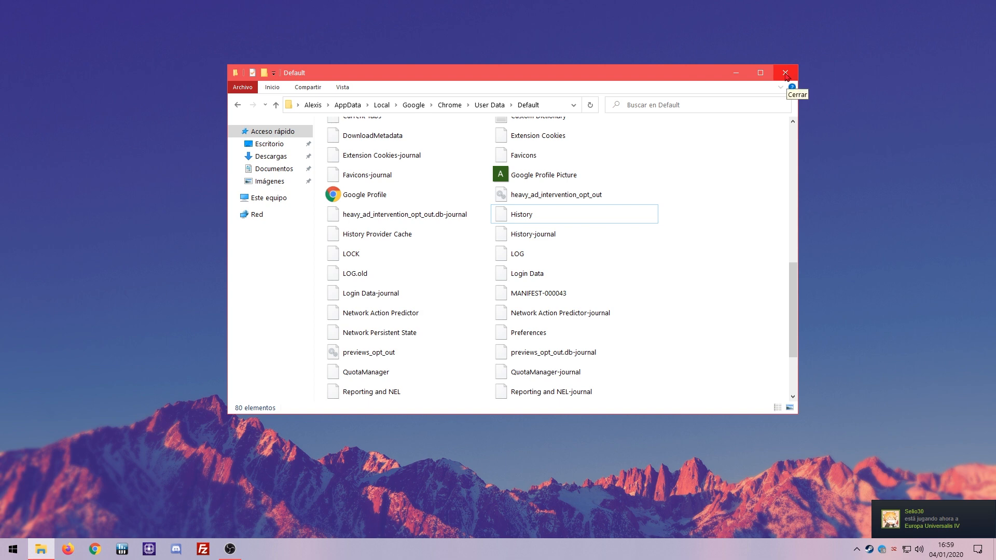
{"action": "left_click", "coordinate": [785, 74]}
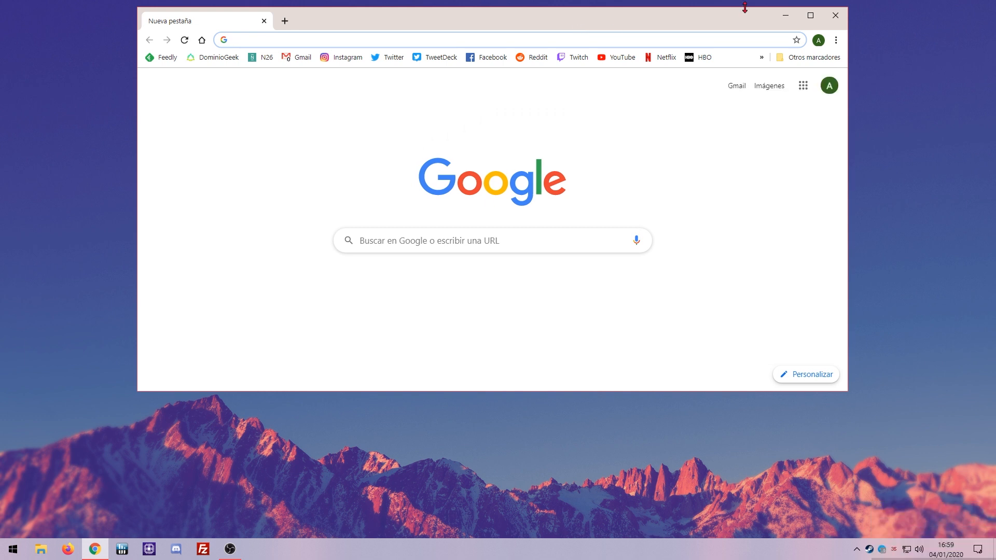
- Switch to a maximized Chrome window and open its browsing history page
{"action": "left_click", "coordinate": [810, 15]}
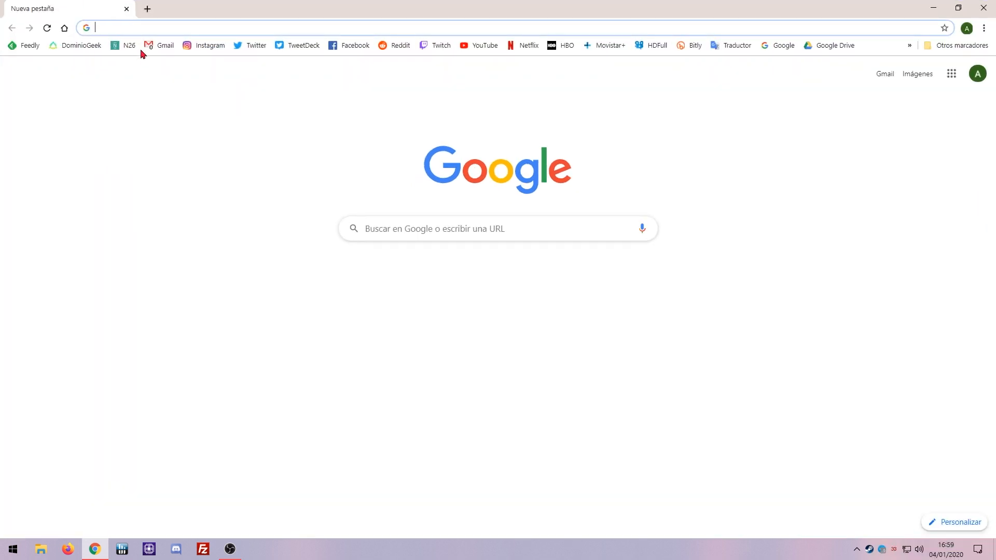
{"action": "key", "text": "ctrl+h"}
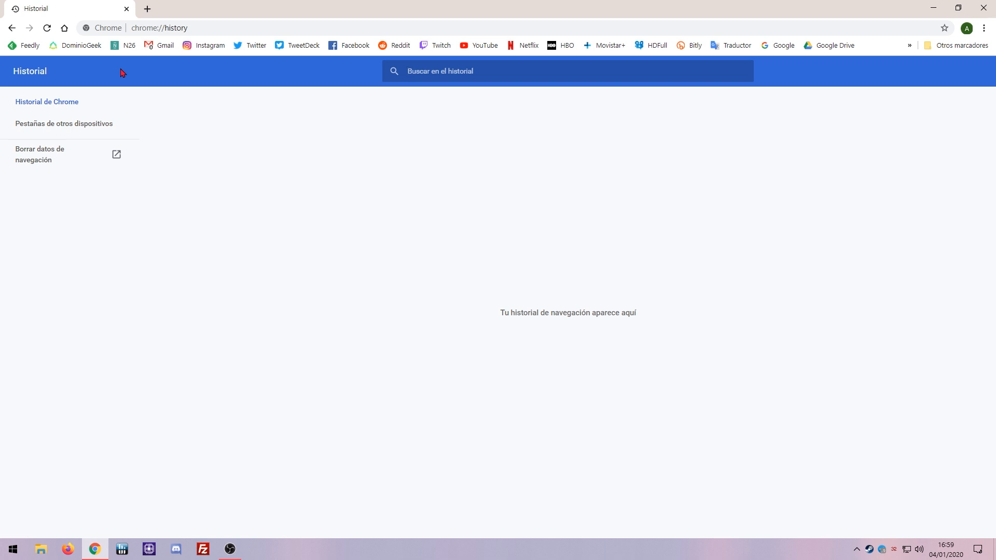
- Open the Twitter, DominioGeek, YouTube, Netflix, HBO and Traductor bookmarks, each in its own new tab
{"action": "left_click", "coordinate": [147, 9]}
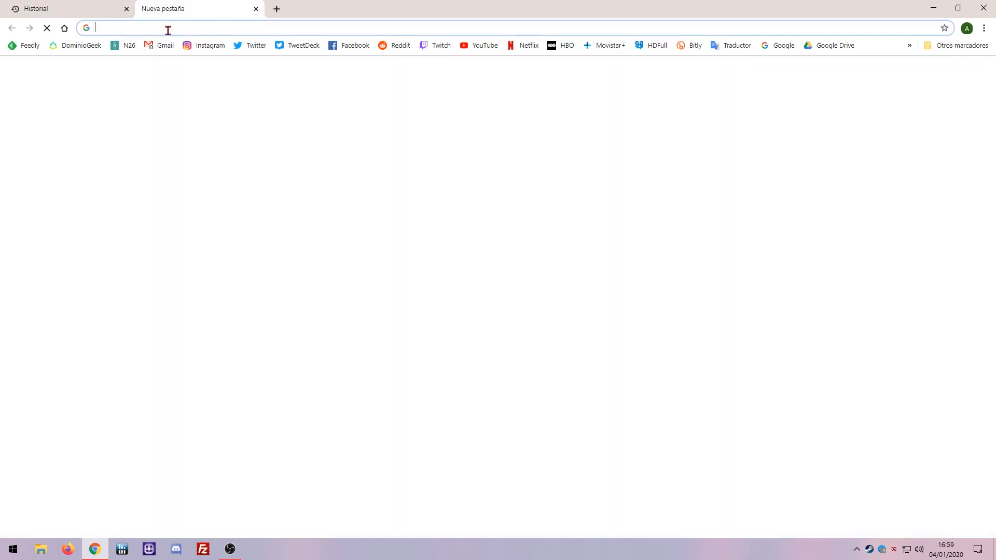
{"action": "left_click", "coordinate": [250, 45]}
{"action": "left_click", "coordinate": [277, 9]}
{"action": "left_click", "coordinate": [77, 47]}
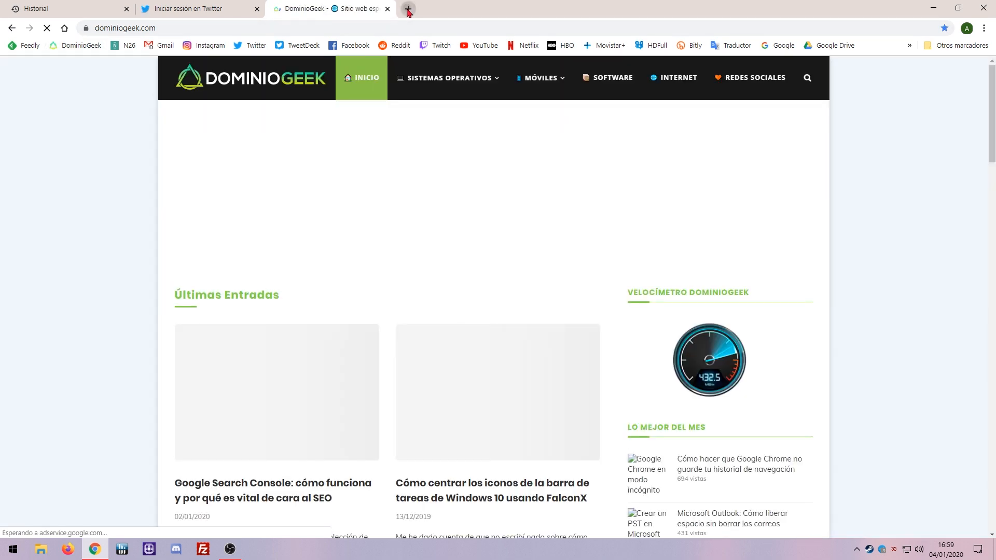
{"action": "left_click", "coordinate": [407, 9]}
{"action": "left_click", "coordinate": [477, 47]}
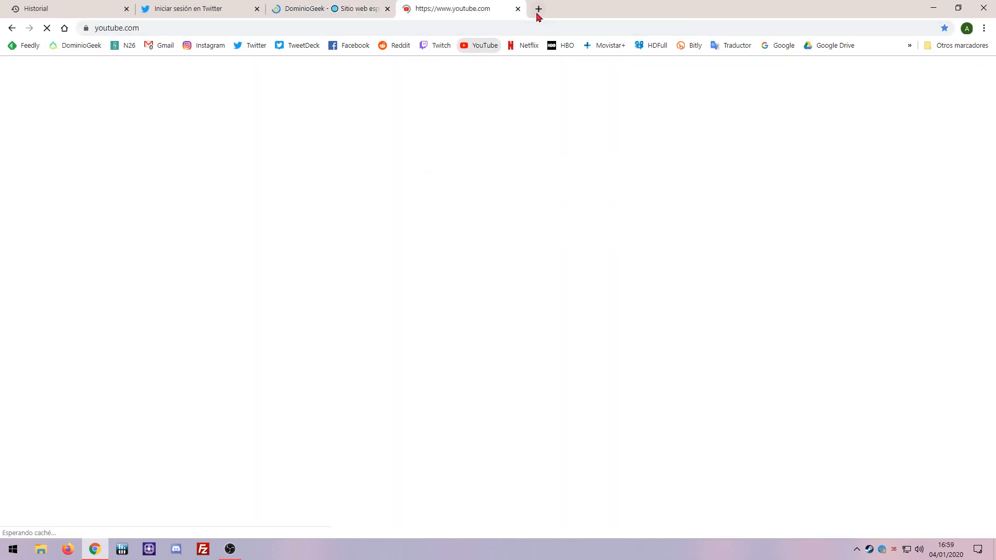
{"action": "left_click", "coordinate": [538, 8]}
{"action": "left_click", "coordinate": [522, 46]}
{"action": "left_click", "coordinate": [667, 9]}
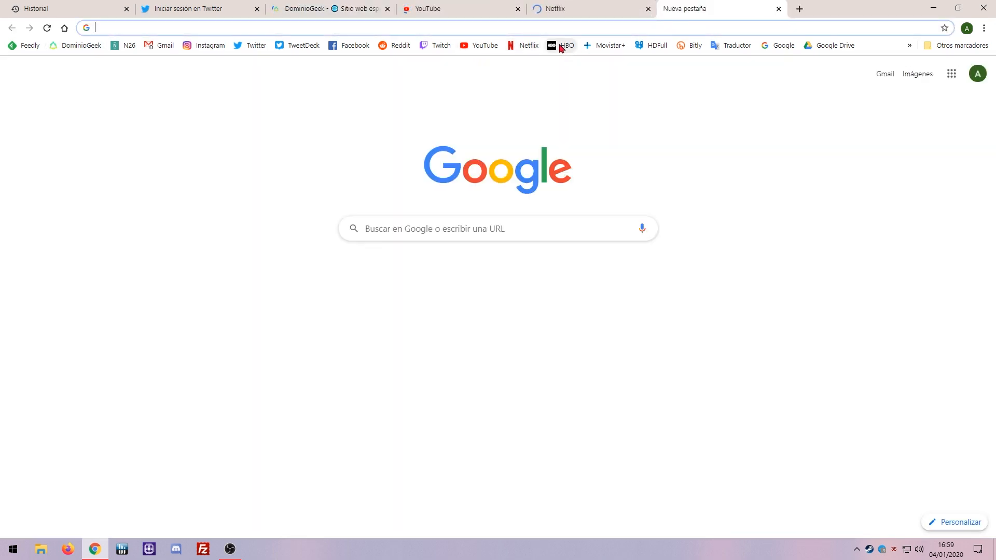
{"action": "left_click", "coordinate": [561, 45]}
{"action": "left_click", "coordinate": [802, 9]}
{"action": "left_click", "coordinate": [732, 46]}
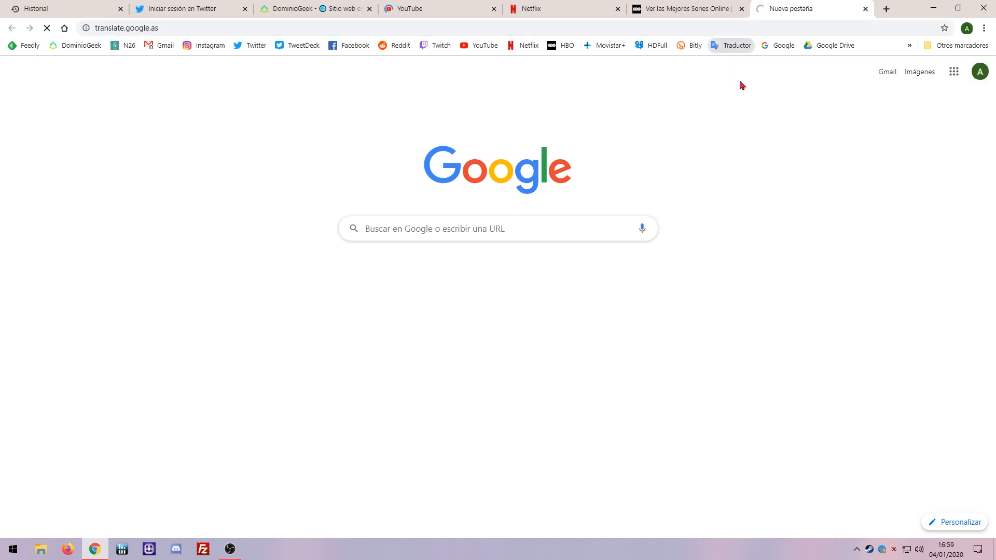
- Reload the browsing history page to check whether the visited sites were recorded, and close Chrome
{"action": "left_click", "coordinate": [71, 13]}
{"action": "left_click", "coordinate": [47, 29]}
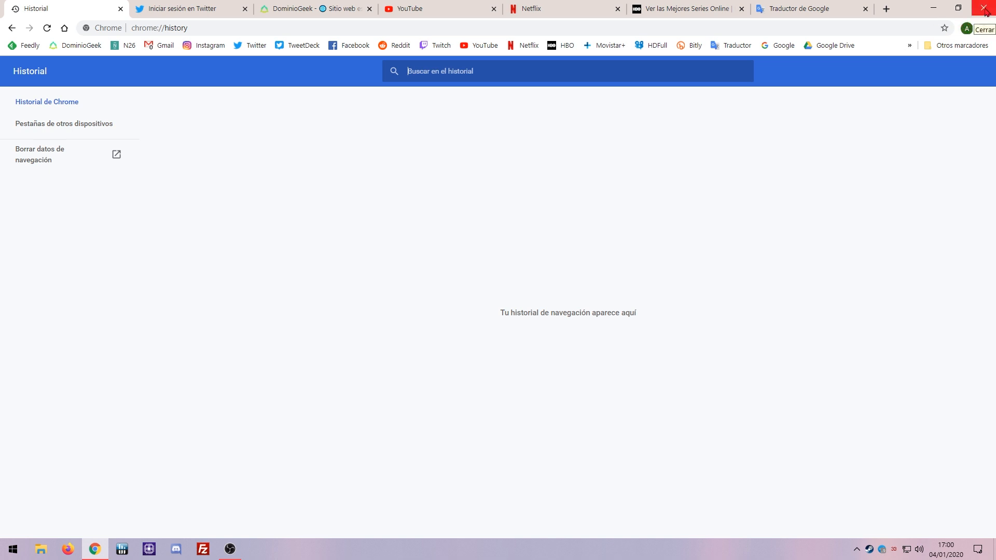
{"action": "key", "text": "alt+F4"}
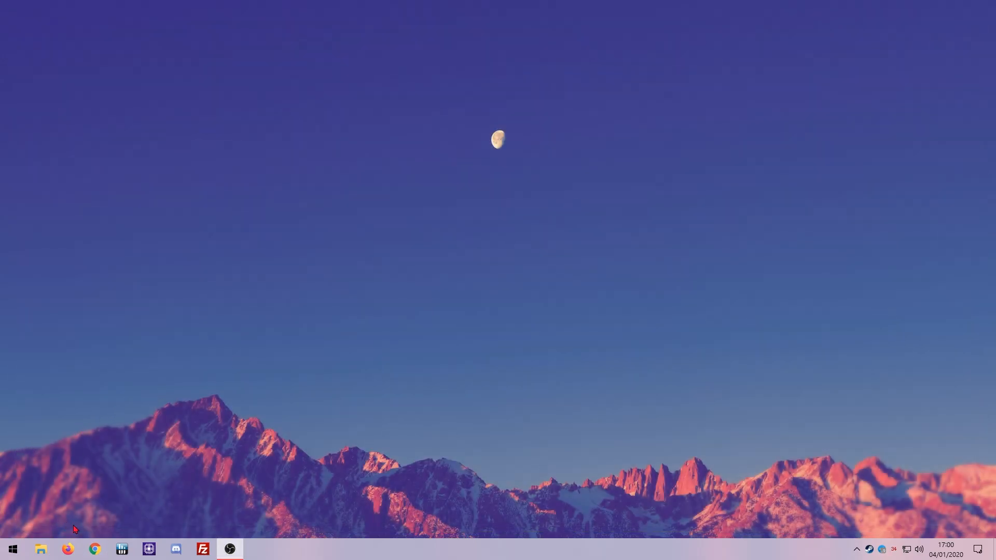
- Open the folder containing the pinned Chrome program, create a desktop shortcut to chrome, and close the folder
{"action": "right_click", "coordinate": [96, 549], "text": "shift"}
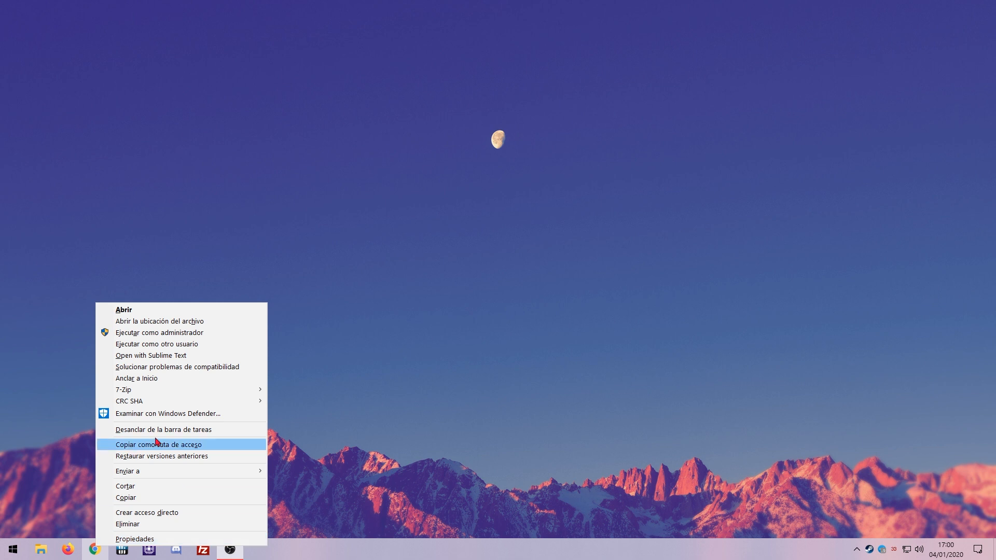
{"action": "left_click", "coordinate": [151, 326]}
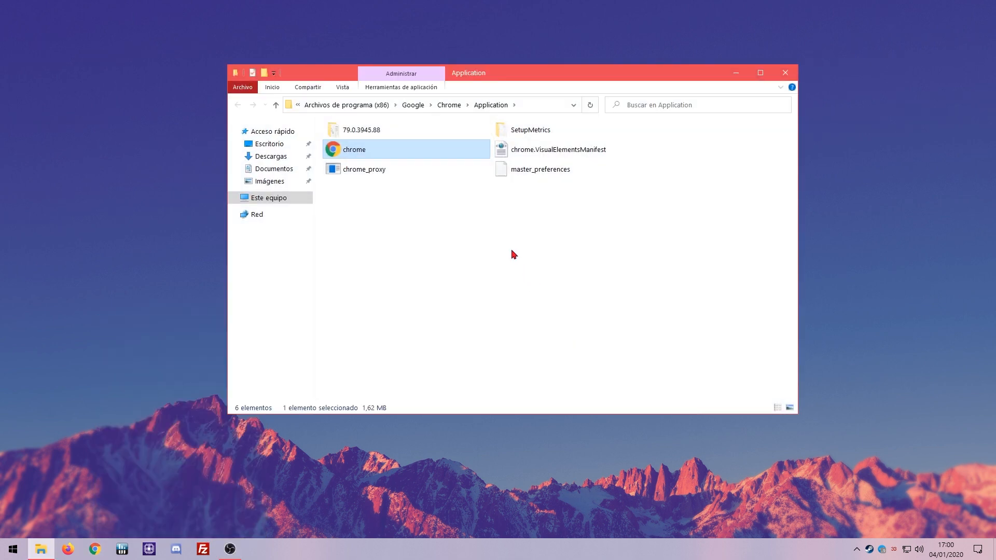
{"action": "left_click_drag", "start_coordinate": [347, 156], "coordinate": [752, 141]}
{"action": "left_click", "coordinate": [785, 73]}
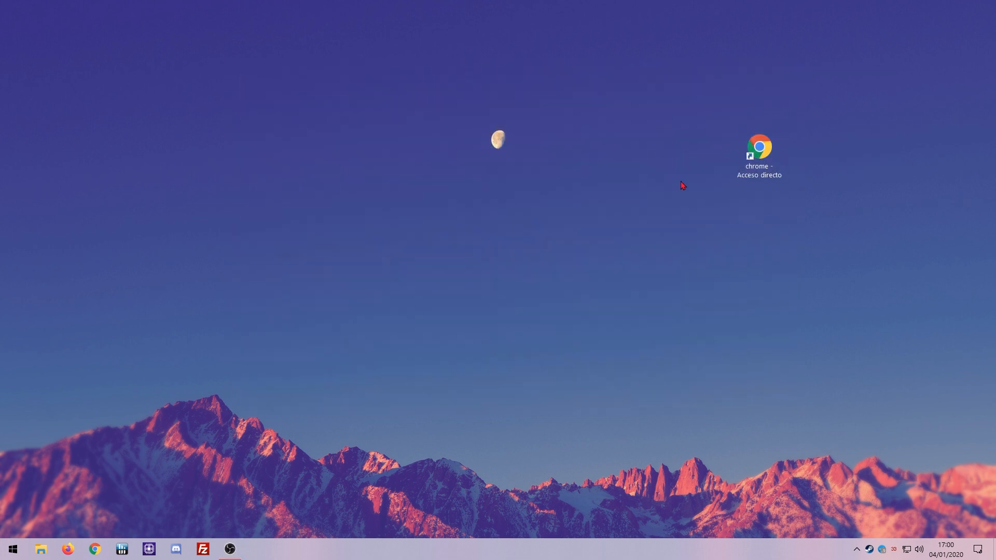
- Append -incognito after the closing quote of the target path in the desktop Chrome shortcut's properties, and apply the change
{"action": "right_click", "coordinate": [758, 150]}
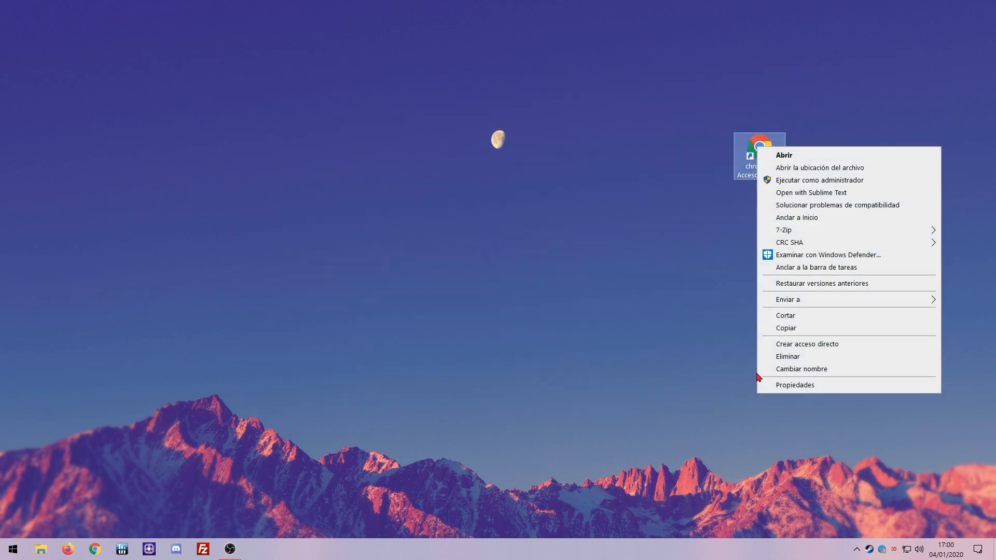
{"action": "left_click", "coordinate": [839, 386]}
{"action": "left_click_drag", "start_coordinate": [853, 158], "coordinate": [551, 178]}
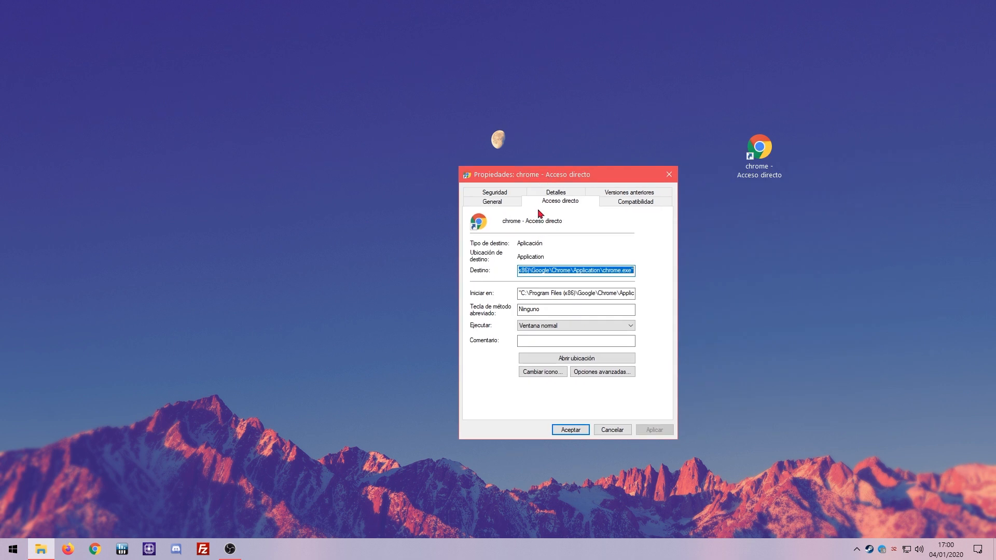
{"action": "left_click", "coordinate": [540, 274]}
{"action": "left_click_drag", "start_coordinate": [541, 273], "coordinate": [457, 272]}
{"action": "left_click", "coordinate": [555, 272]}
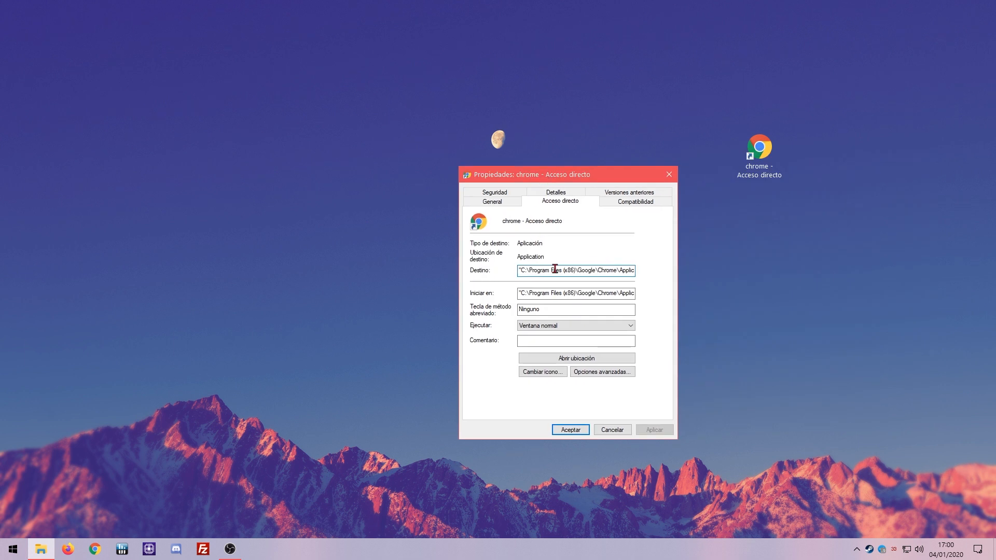
{"action": "left_click_drag", "start_coordinate": [621, 271], "coordinate": [639, 279]}
{"action": "left_click", "coordinate": [635, 271]}
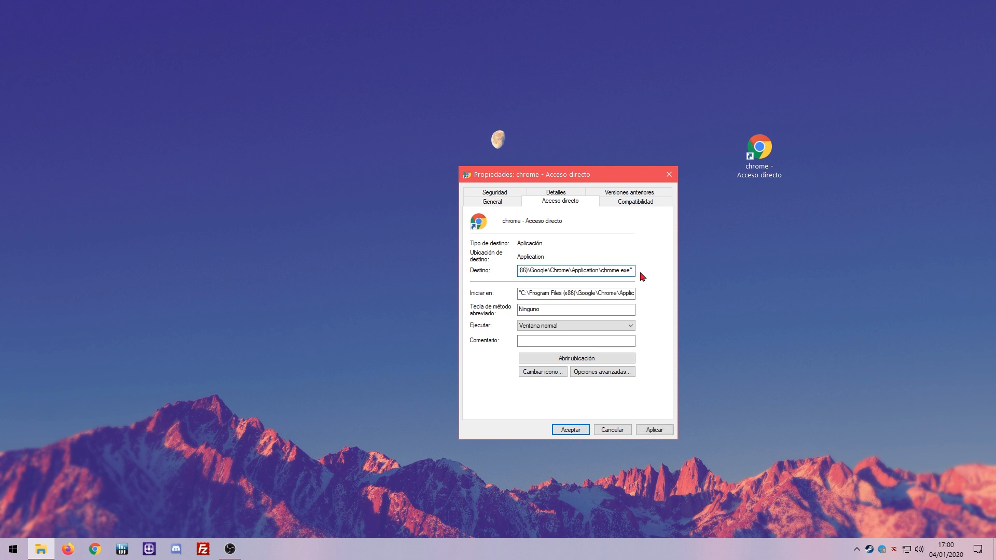
{"action": "type", "text": "-"}
{"action": "type", "text": "incognito"}
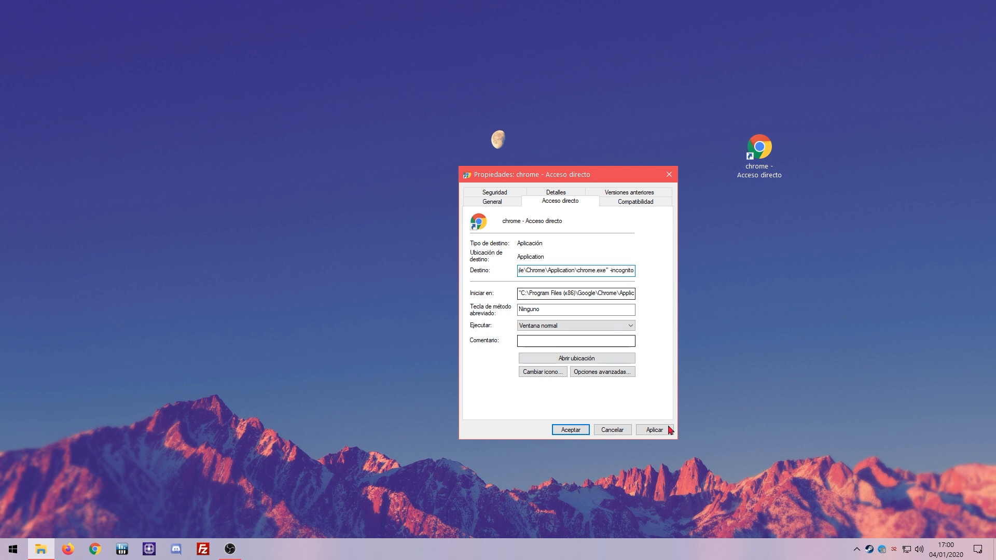
{"action": "left_click", "coordinate": [653, 429]}
{"action": "left_click", "coordinate": [570, 429]}
- Test the desktop Chrome shortcut by launching it twice, closing the browser window each time
{"action": "left_click", "coordinate": [760, 146]}
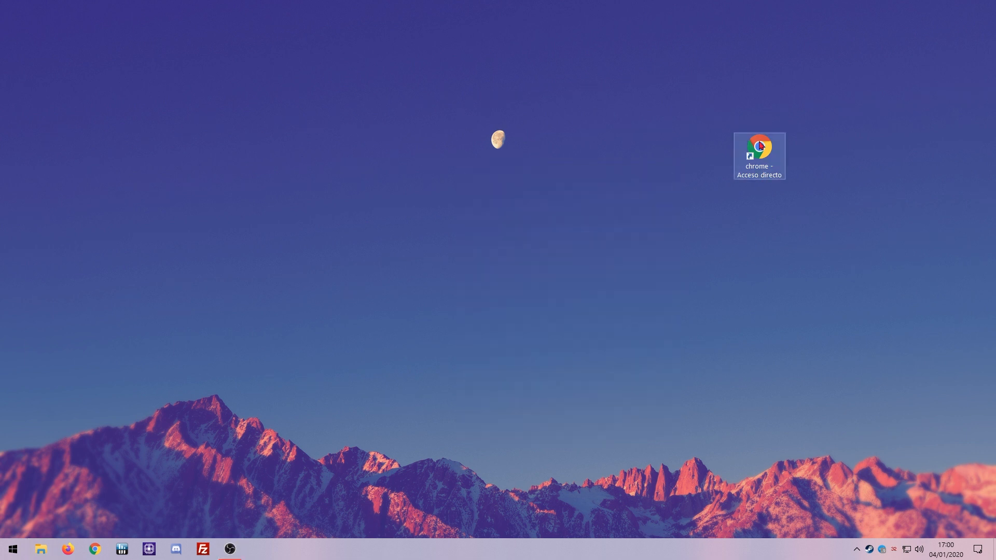
{"action": "double_click", "coordinate": [760, 146]}
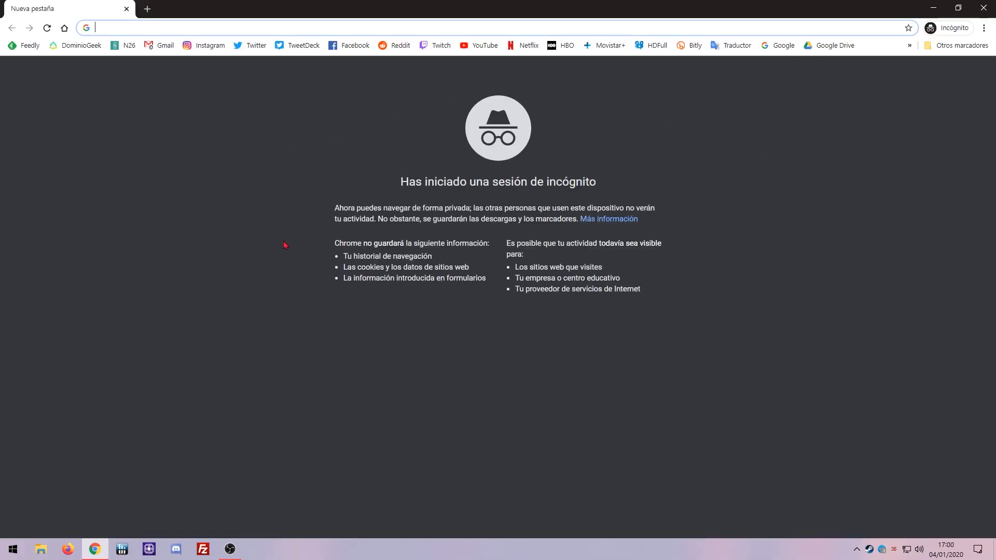
{"action": "left_click", "coordinate": [983, 8]}
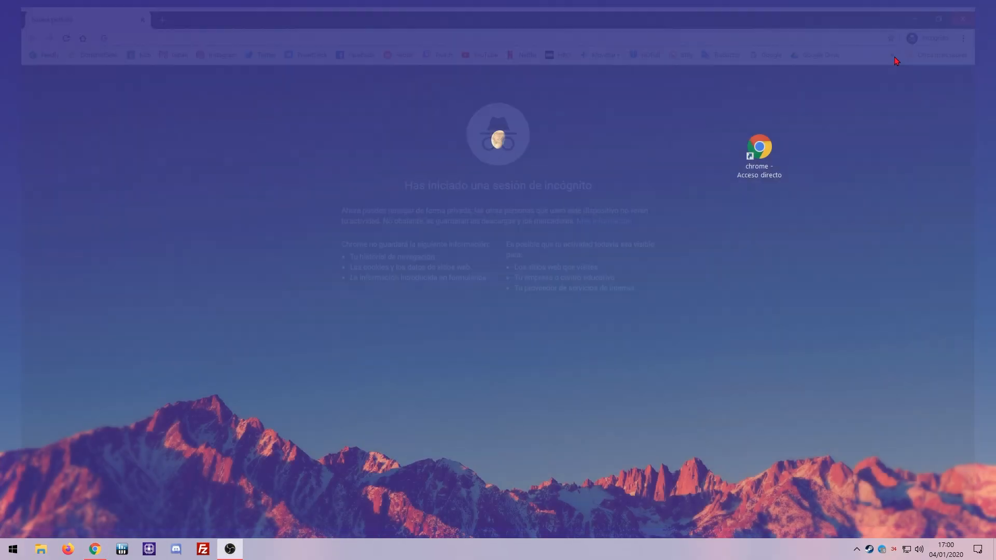
{"action": "double_click", "coordinate": [758, 155]}
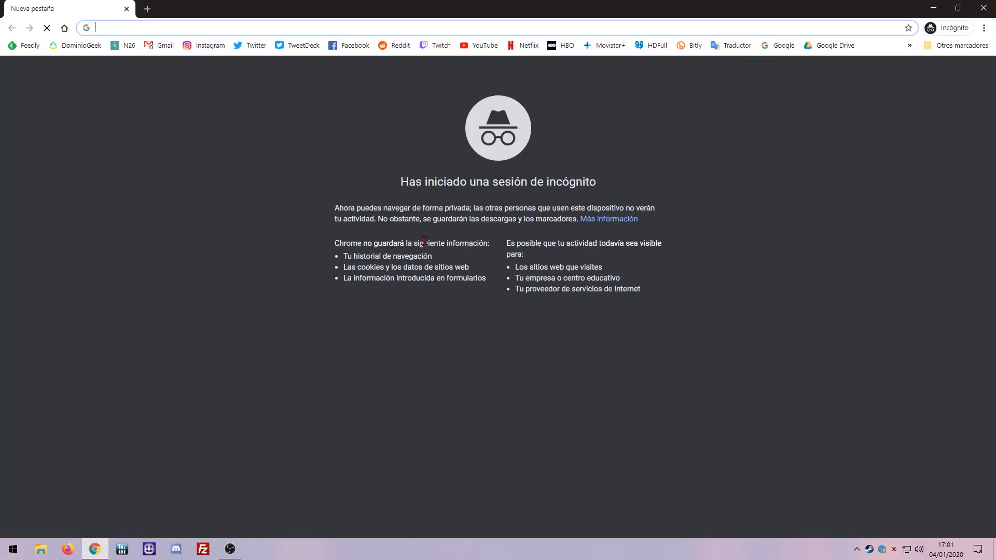
{"action": "left_click", "coordinate": [983, 8]}
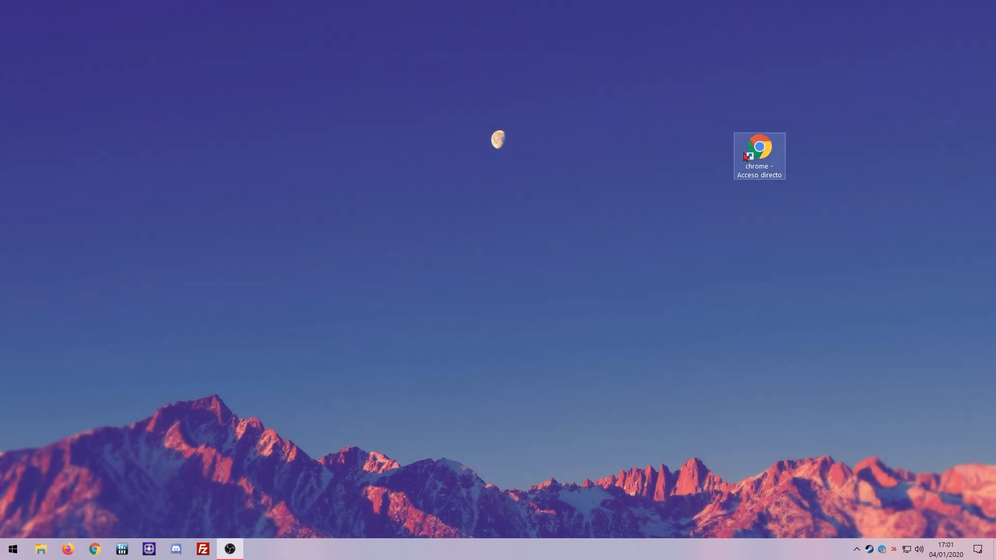
- Start Chrome normally, open a new incognito window from it twice, and close all the browser windows
{"action": "left_click", "coordinate": [90, 547]}
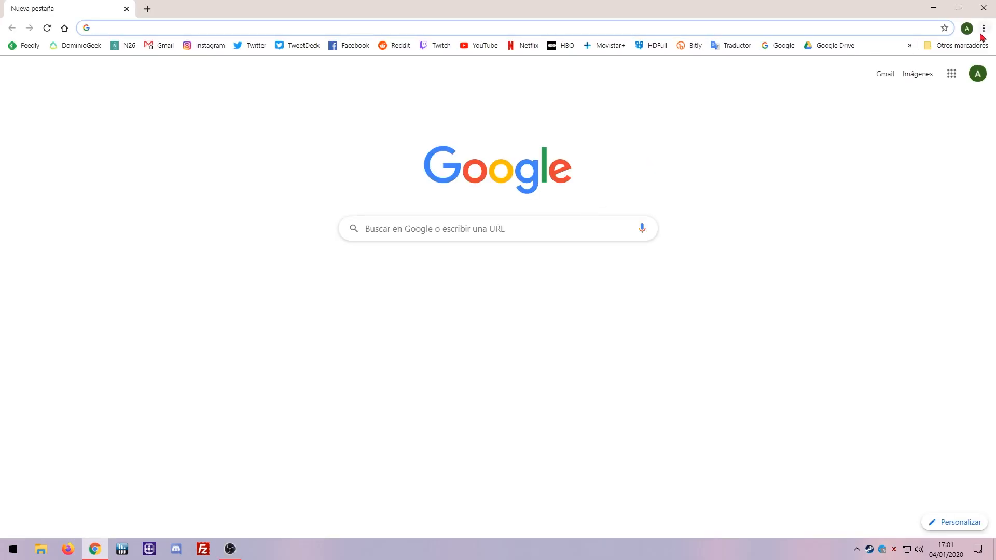
{"action": "left_click", "coordinate": [984, 28]}
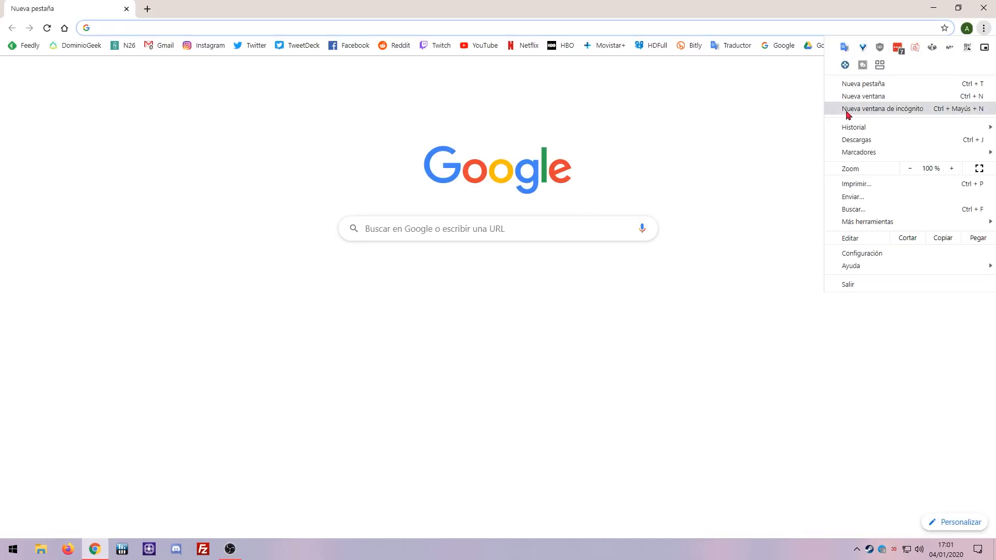
{"action": "left_click", "coordinate": [889, 111]}
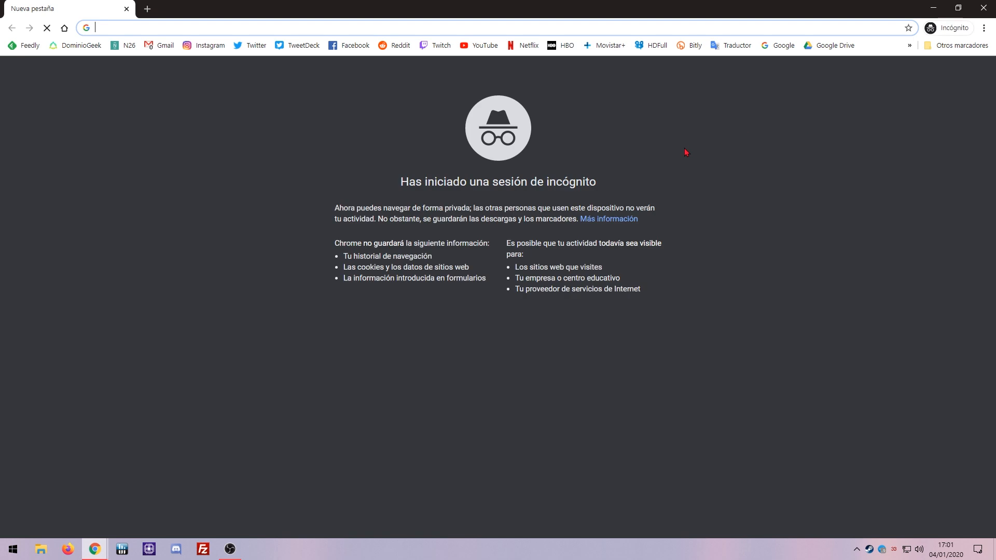
{"action": "left_click", "coordinate": [983, 8]}
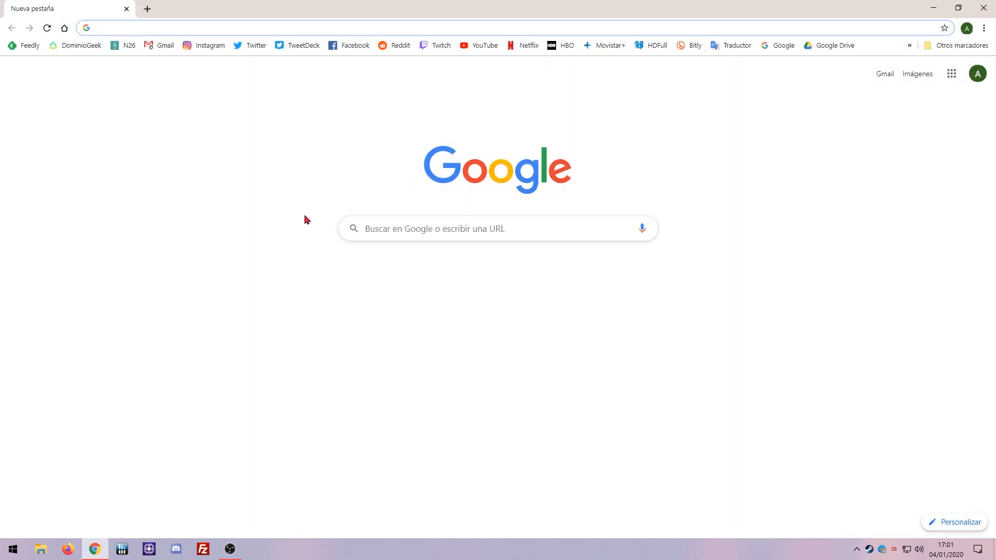
{"action": "key", "text": "ctrl+shift+n"}
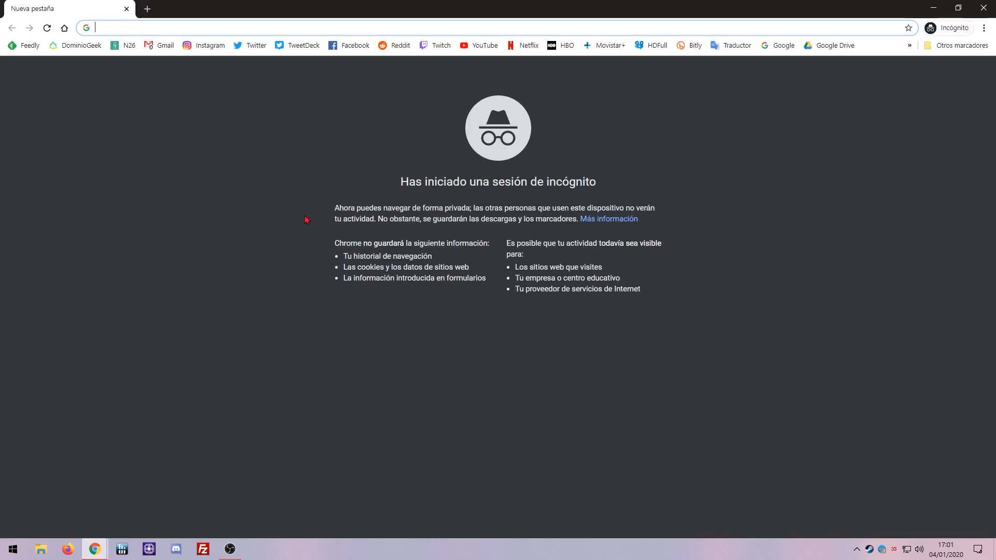
{"action": "left_click", "coordinate": [983, 8]}
{"action": "left_click", "coordinate": [983, 8]}
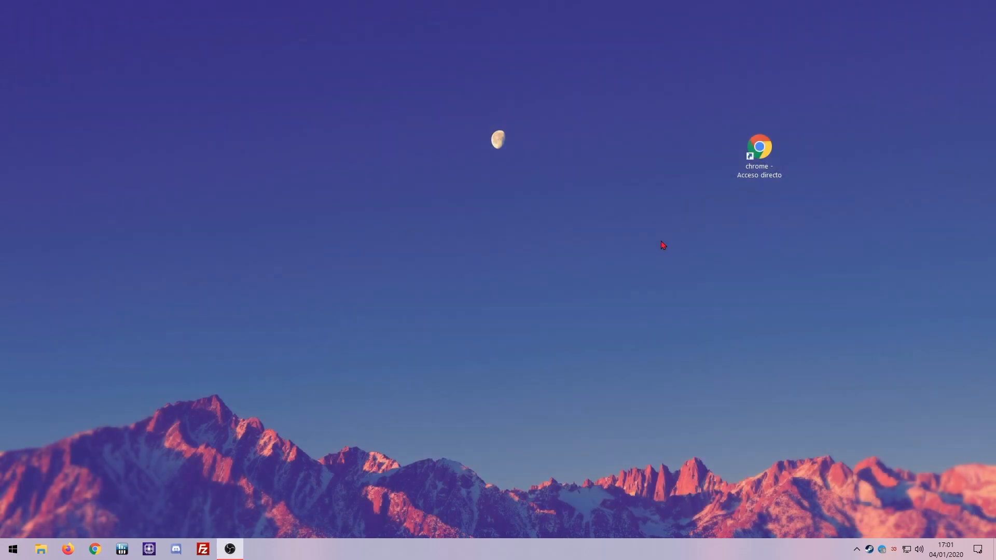
- Launch Chrome from the desktop shortcut and highlight the incognito page's notes on unsaved information and who may still see the activity
{"action": "left_click", "coordinate": [758, 144]}
{"action": "double_click", "coordinate": [758, 147]}
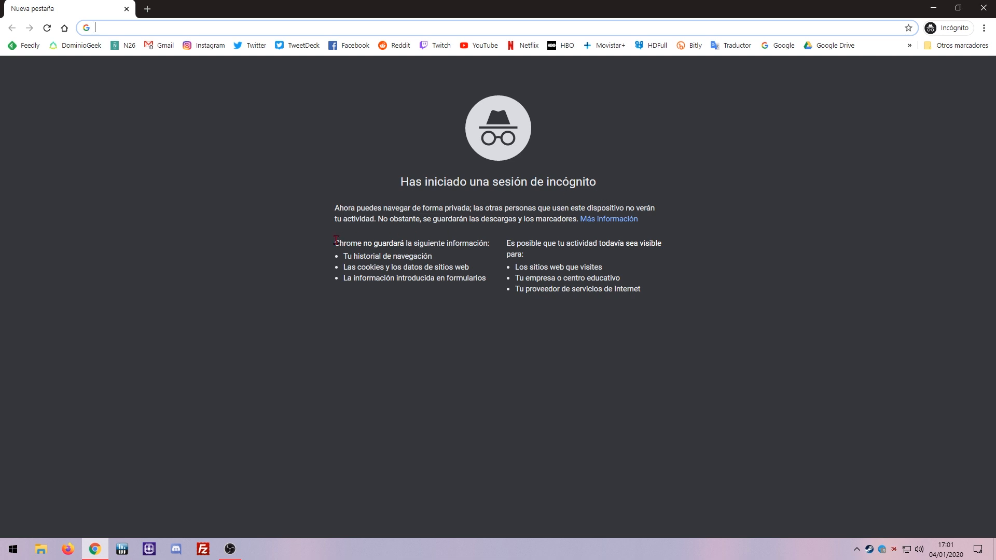
{"action": "left_click_drag", "start_coordinate": [335, 242], "coordinate": [475, 245]}
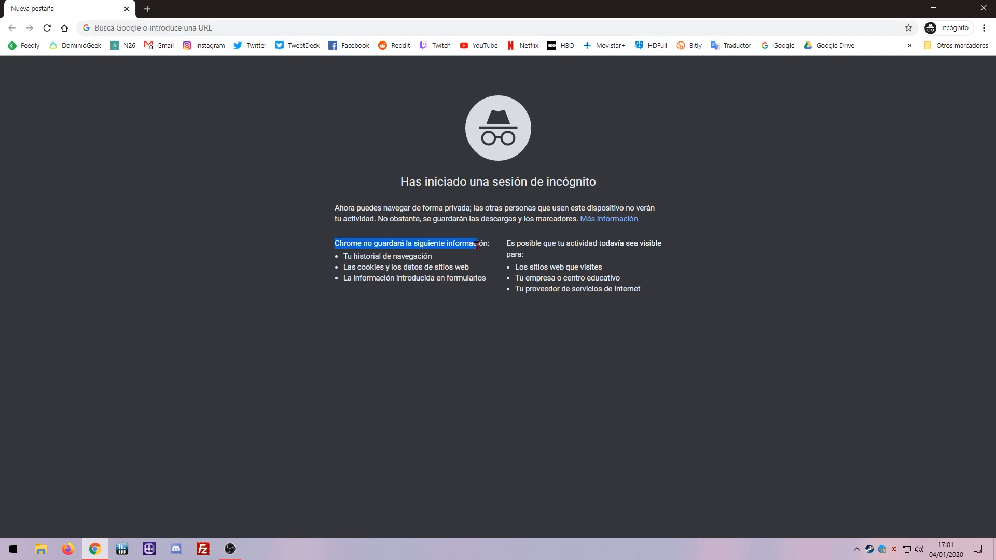
{"action": "left_click", "coordinate": [415, 243]}
{"action": "left_click_drag", "start_coordinate": [338, 244], "coordinate": [491, 281]}
{"action": "left_click_drag", "start_coordinate": [507, 243], "coordinate": [648, 283]}
{"action": "left_click", "coordinate": [655, 294]}
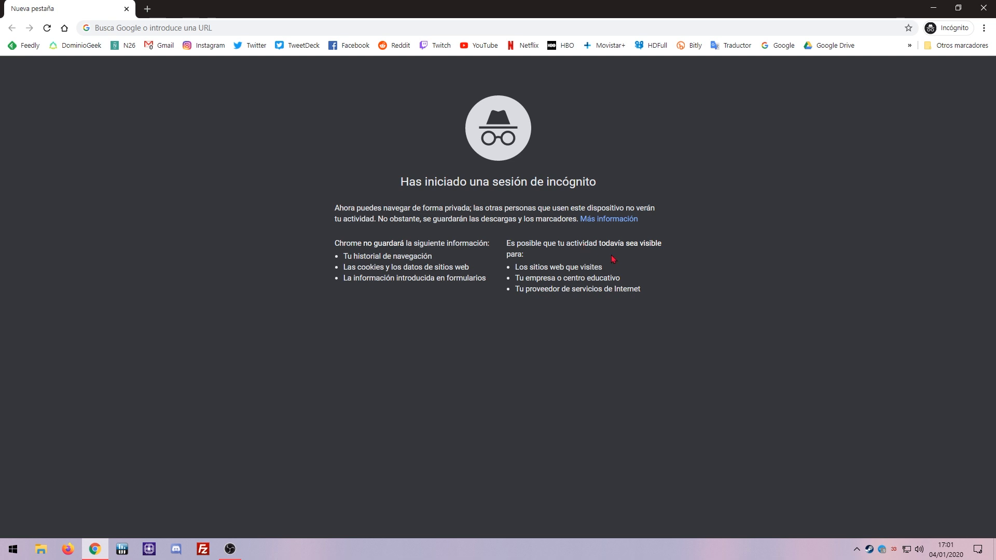
{"action": "left_click_drag", "start_coordinate": [652, 292], "coordinate": [520, 290]}
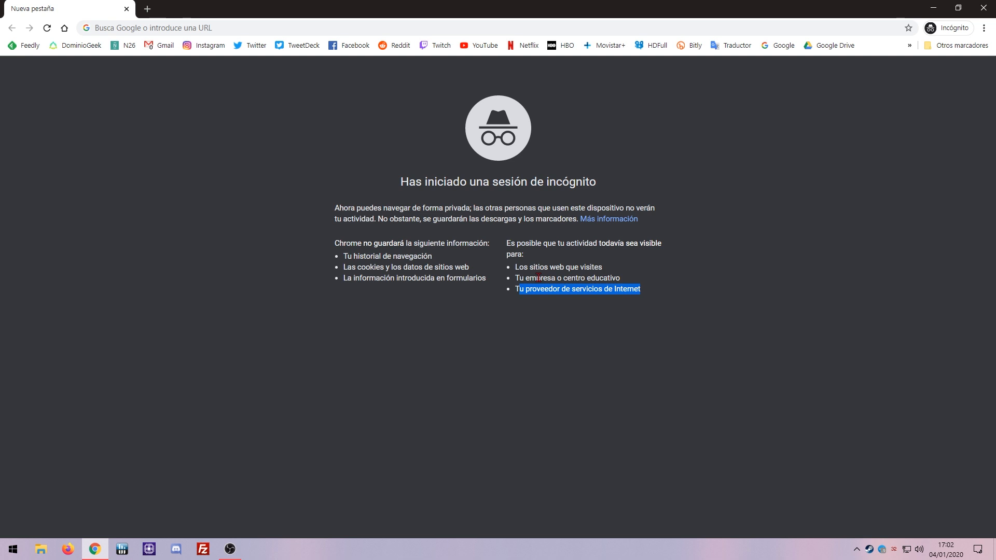
{"action": "left_click_drag", "start_coordinate": [602, 266], "coordinate": [517, 269]}
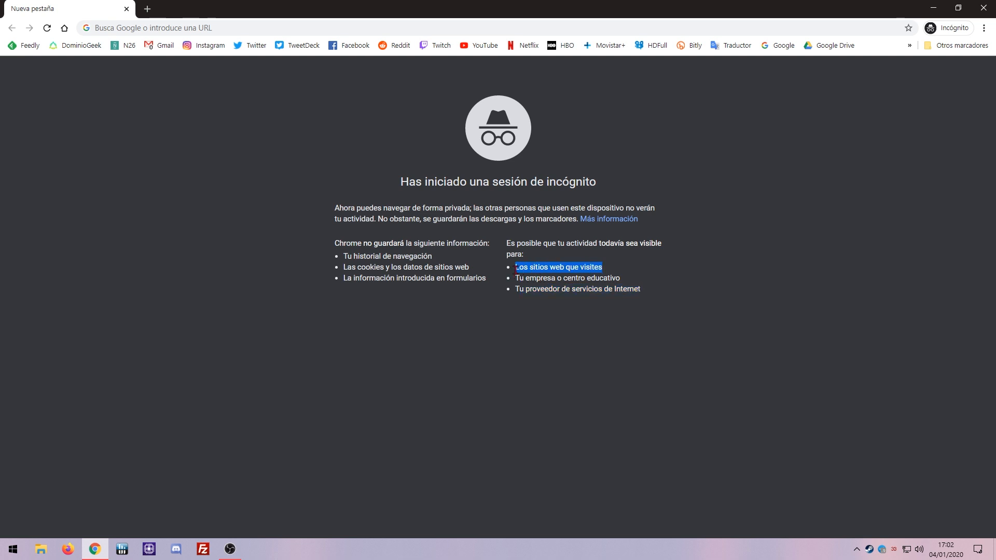